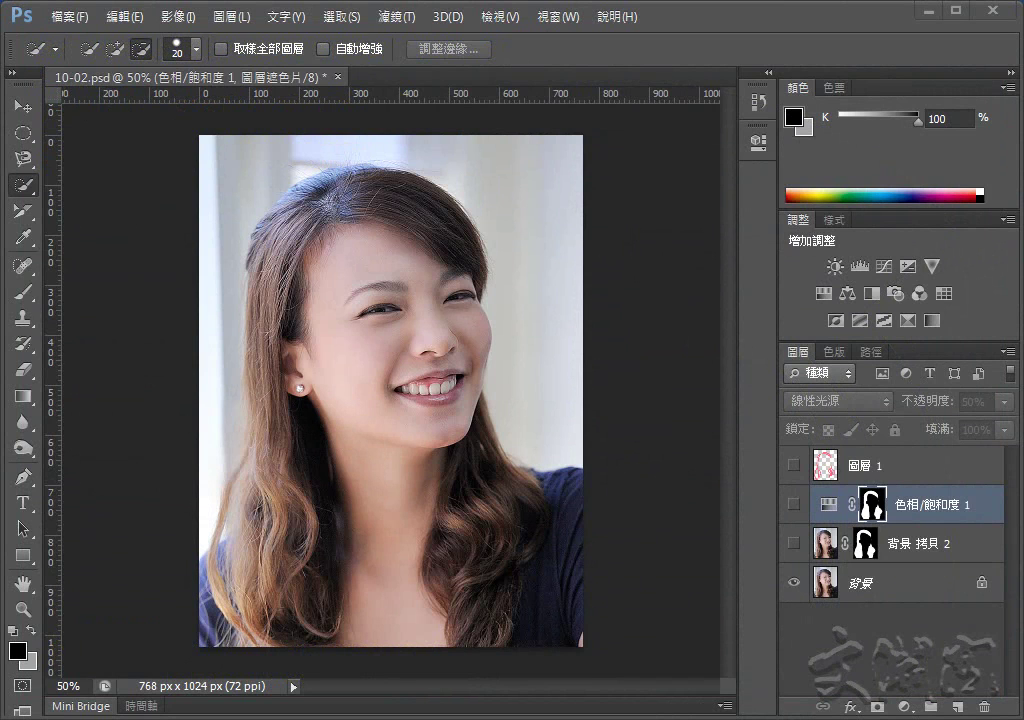
Toggle visibility of 背景 拷貝 2, 色相/飽和度 1 and 圖層 1 to preview the brightening, darkening and reddish effects.
{"action": "left_click", "coordinate": [825, 543]}
{"action": "left_click", "coordinate": [794, 545]}
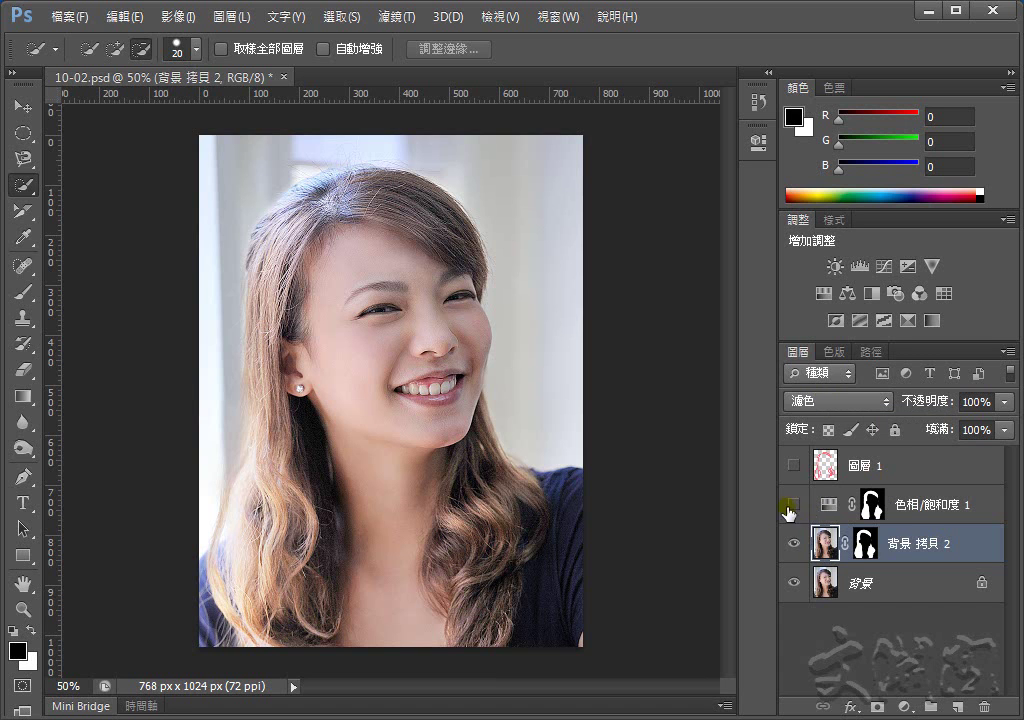
{"action": "left_click", "coordinate": [794, 543]}
{"action": "left_click", "coordinate": [794, 504]}
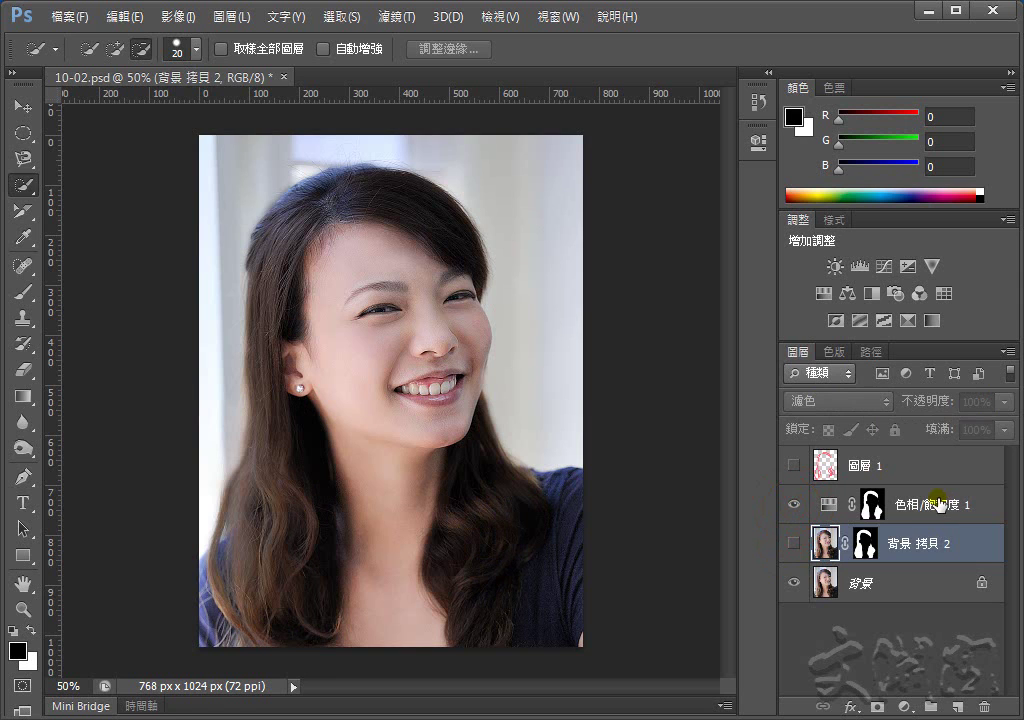
{"action": "left_click", "coordinate": [940, 504]}
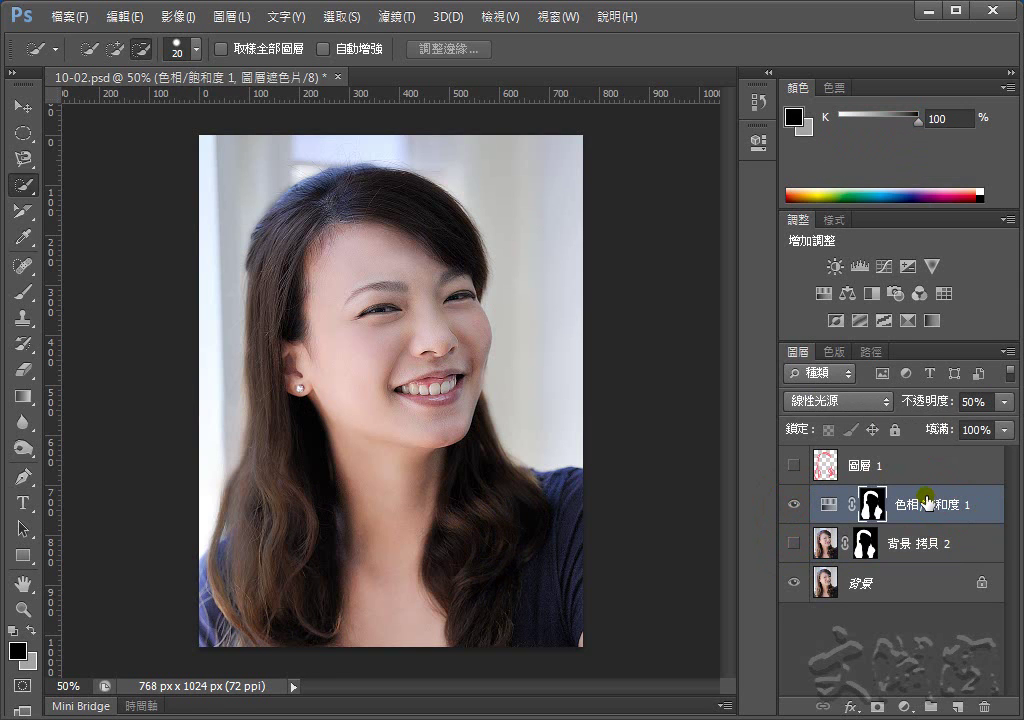
{"action": "left_click", "coordinate": [795, 463]}
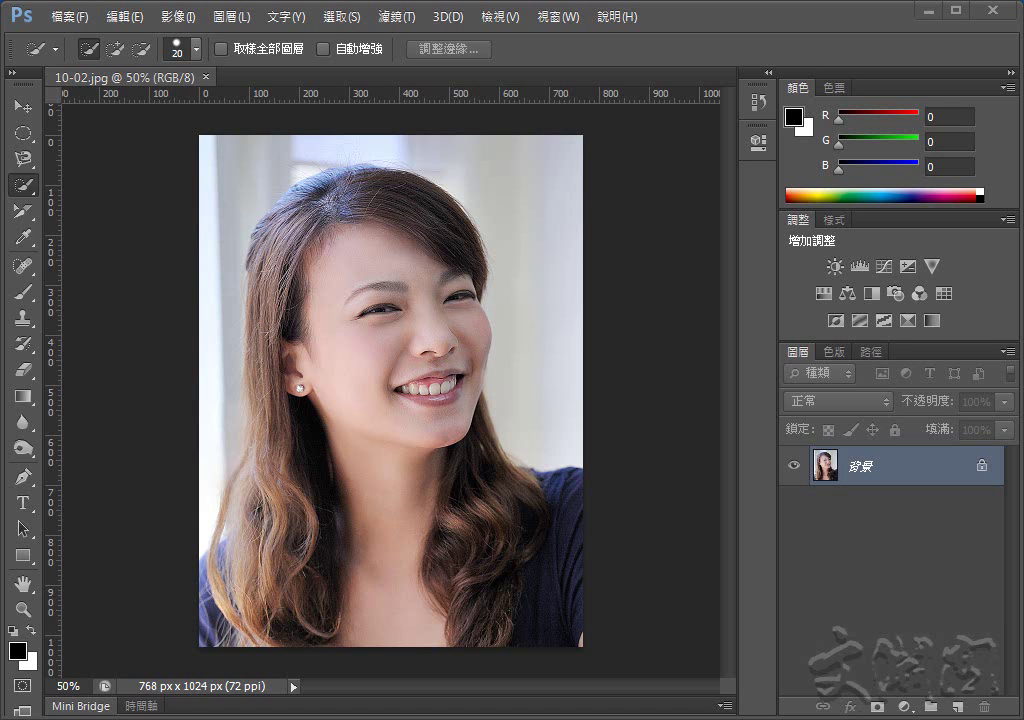
Roughly select the hair with the Quick Selection tool at a 20 px brush.
{"action": "right_click", "coordinate": [22, 185]}
{"action": "left_click", "coordinate": [91, 187]}
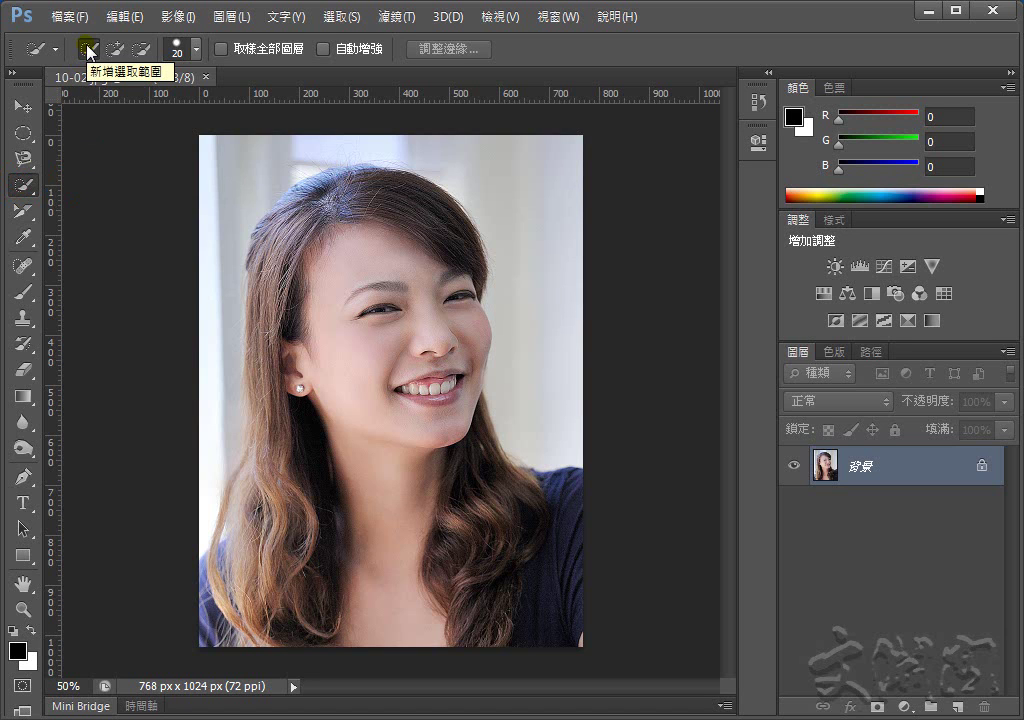
{"action": "left_click", "coordinate": [196, 50]}
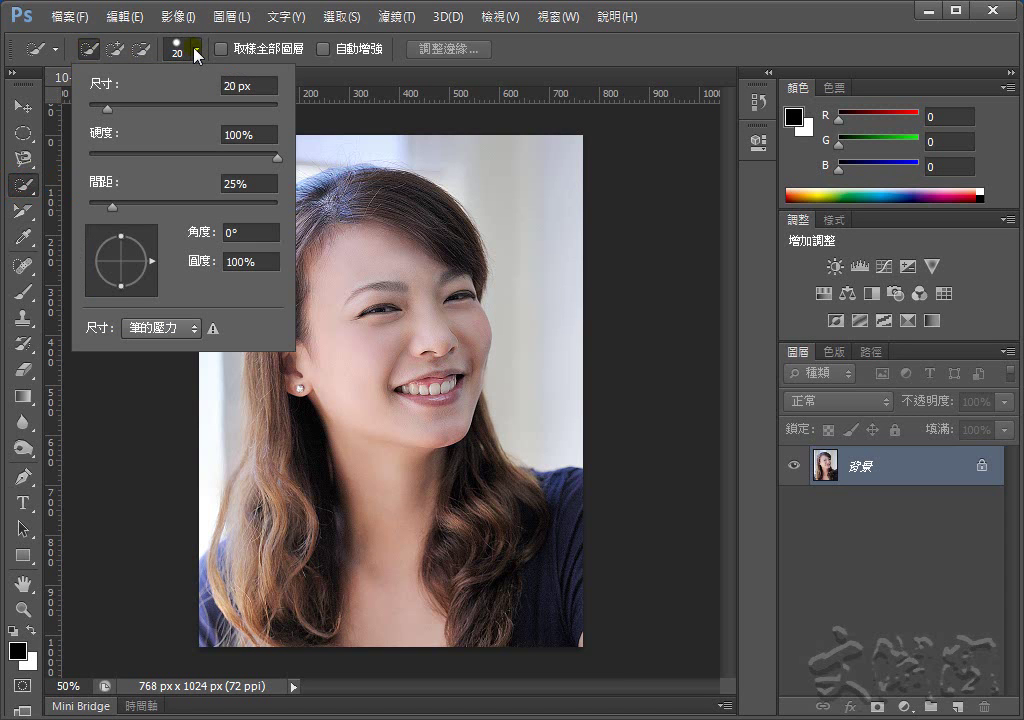
{"action": "left_click", "coordinate": [196, 50]}
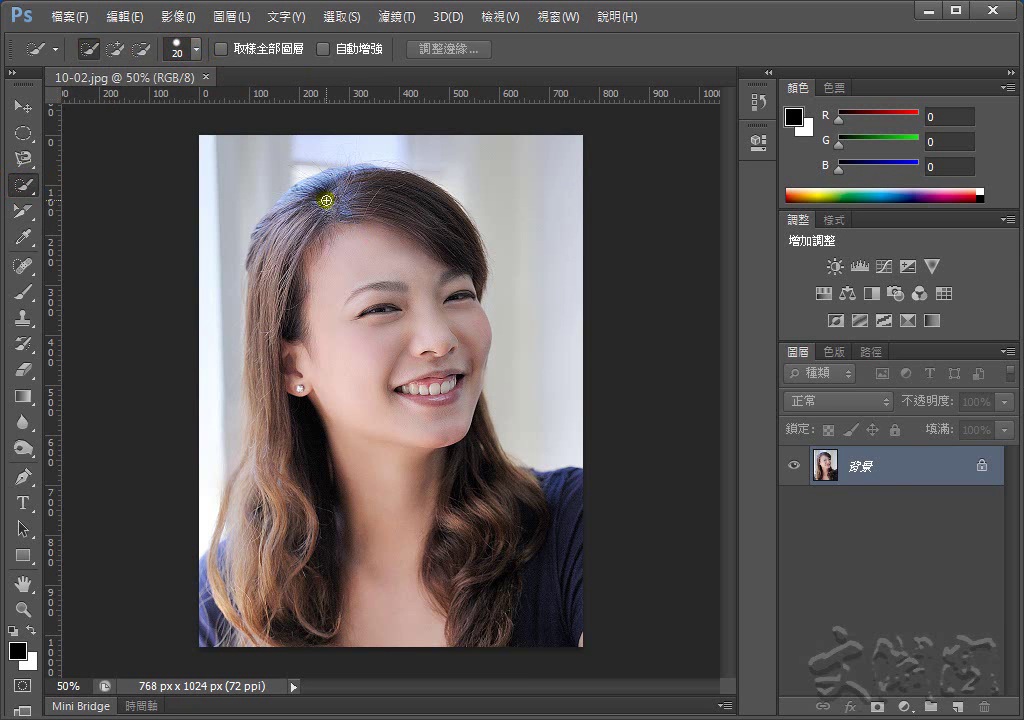
{"action": "mouse_move", "coordinate": [320, 176]}
{"action": "left_mouse_down"}
{"action": "mouse_move", "coordinate": [356, 200]}
{"action": "mouse_move", "coordinate": [425, 210]}
{"action": "mouse_move", "coordinate": [464, 245]}
{"action": "mouse_move", "coordinate": [354, 213]}
{"action": "mouse_move", "coordinate": [290, 258]}
{"action": "mouse_move", "coordinate": [272, 286]}
{"action": "mouse_move", "coordinate": [256, 246]}
{"action": "mouse_move", "coordinate": [462, 473]}
{"action": "left_mouse_up"}
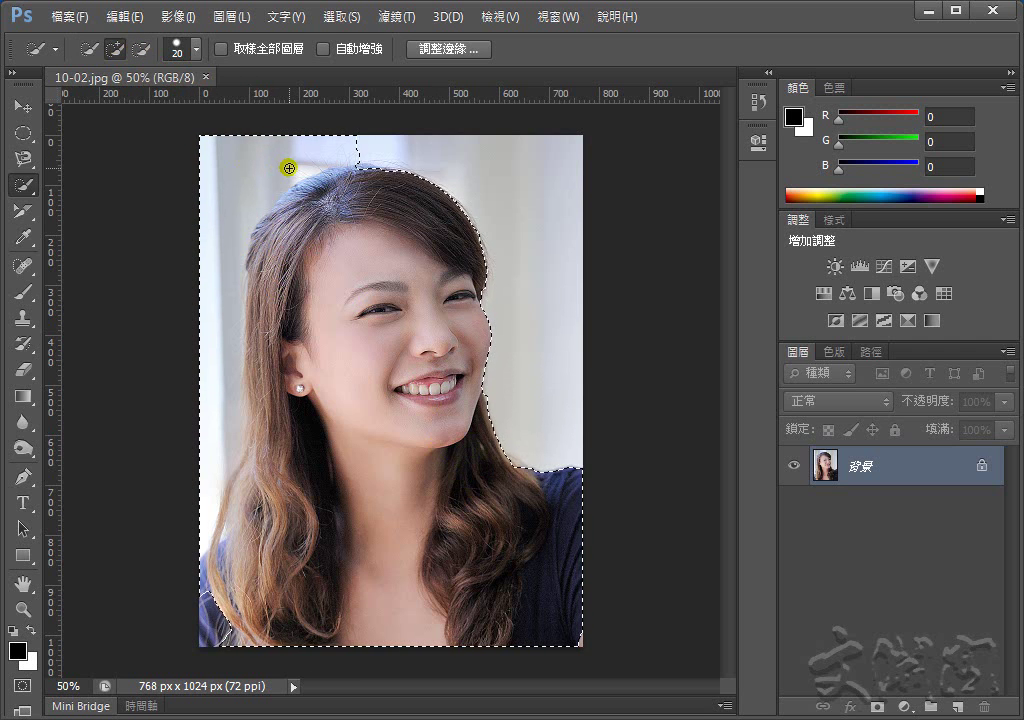
Subtract the left background strip and right shoulder from the selection.
{"action": "left_click", "coordinate": [359, 139]}
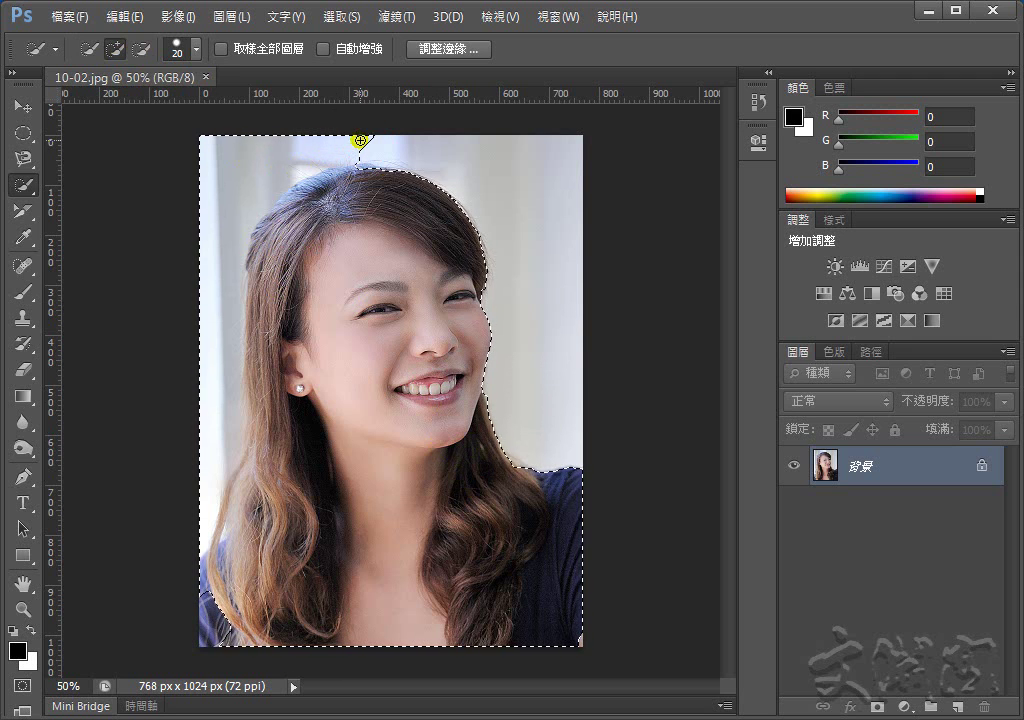
{"action": "left_click", "coordinate": [146, 45]}
{"action": "left_click_drag", "start_coordinate": [388, 123], "coordinate": [210, 565]}
{"action": "mouse_move", "coordinate": [560, 469]}
{"action": "left_mouse_down"}
{"action": "mouse_move", "coordinate": [558, 576]}
{"action": "mouse_move", "coordinate": [530, 560]}
{"action": "left_mouse_up"}
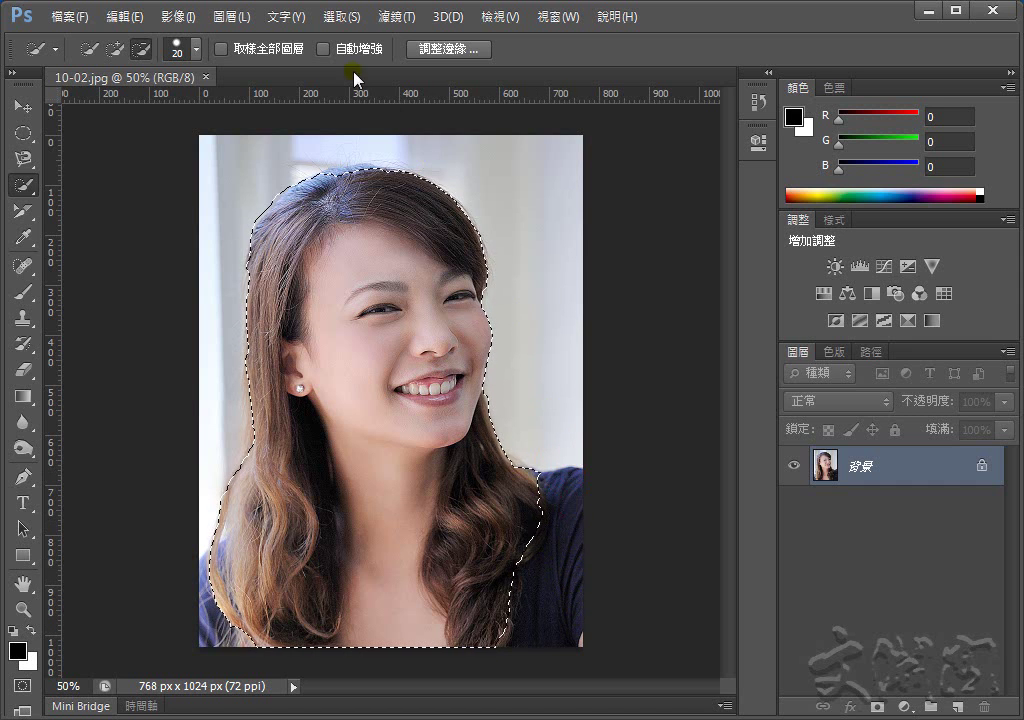
Add the top of the head, then subtract the face and neck from the selection.
{"action": "left_click", "coordinate": [115, 48]}
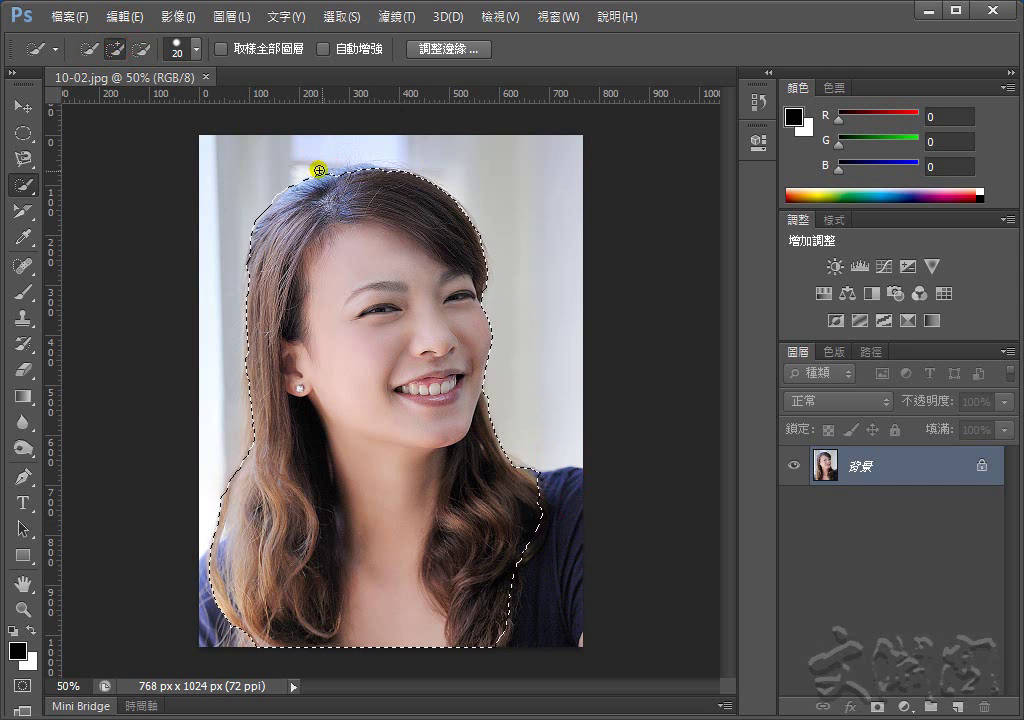
{"action": "left_click_drag", "start_coordinate": [322, 178], "coordinate": [346, 177]}
{"action": "left_click", "coordinate": [325, 172]}
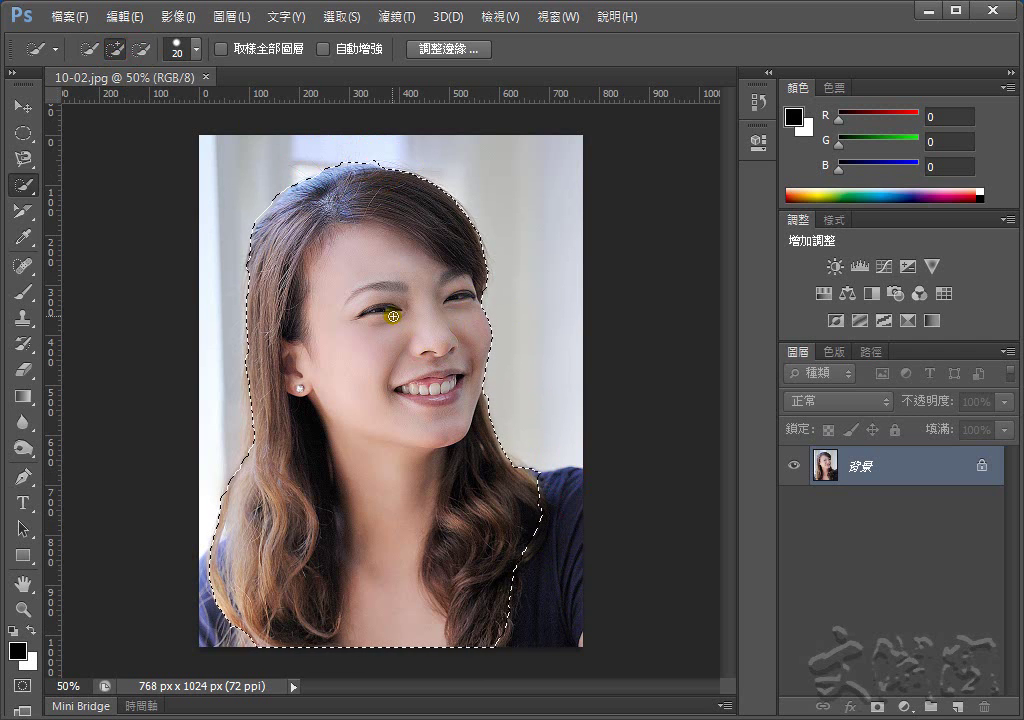
{"action": "left_click", "coordinate": [343, 233], "text": "alt"}
{"action": "mouse_move", "coordinate": [417, 253]}
{"action": "left_mouse_down"}
{"action": "mouse_move", "coordinate": [285, 360]}
{"action": "mouse_move", "coordinate": [376, 384]}
{"action": "mouse_move", "coordinate": [464, 389]}
{"action": "mouse_move", "coordinate": [393, 446]}
{"action": "left_mouse_up"}
{"action": "left_click_drag", "start_coordinate": [385, 533], "coordinate": [391, 498]}
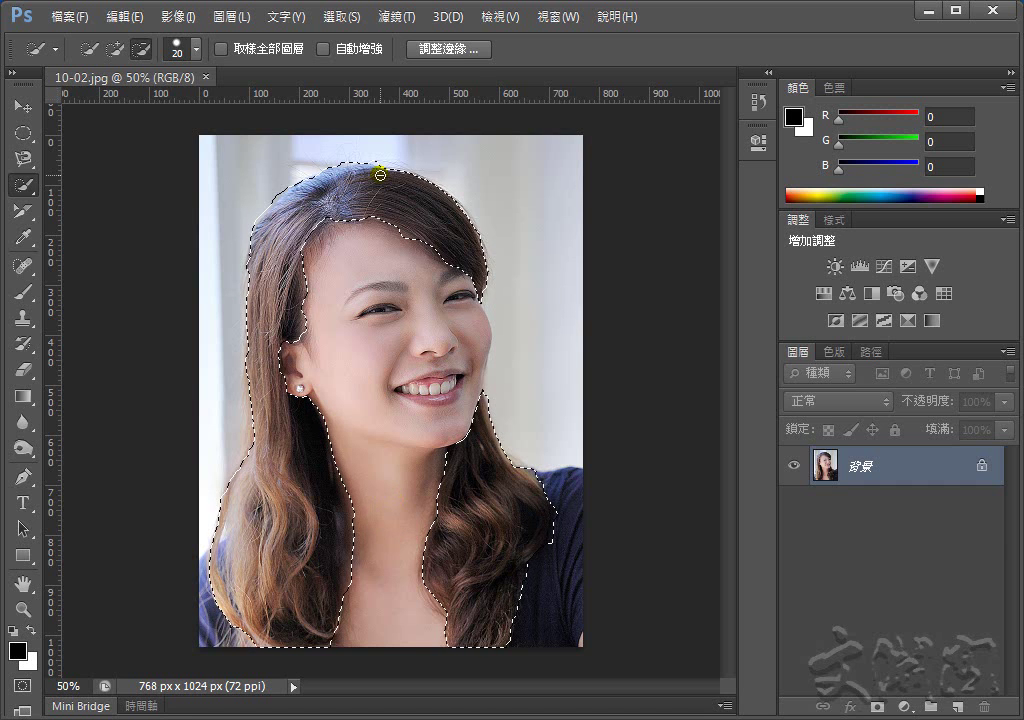
Refine Edge on White: Smart Radius 4.5, Smooth 30, Feather 6.5, Decontaminate Colors, output to New Layer with Layer Mask.
{"action": "left_click", "coordinate": [462, 48]}
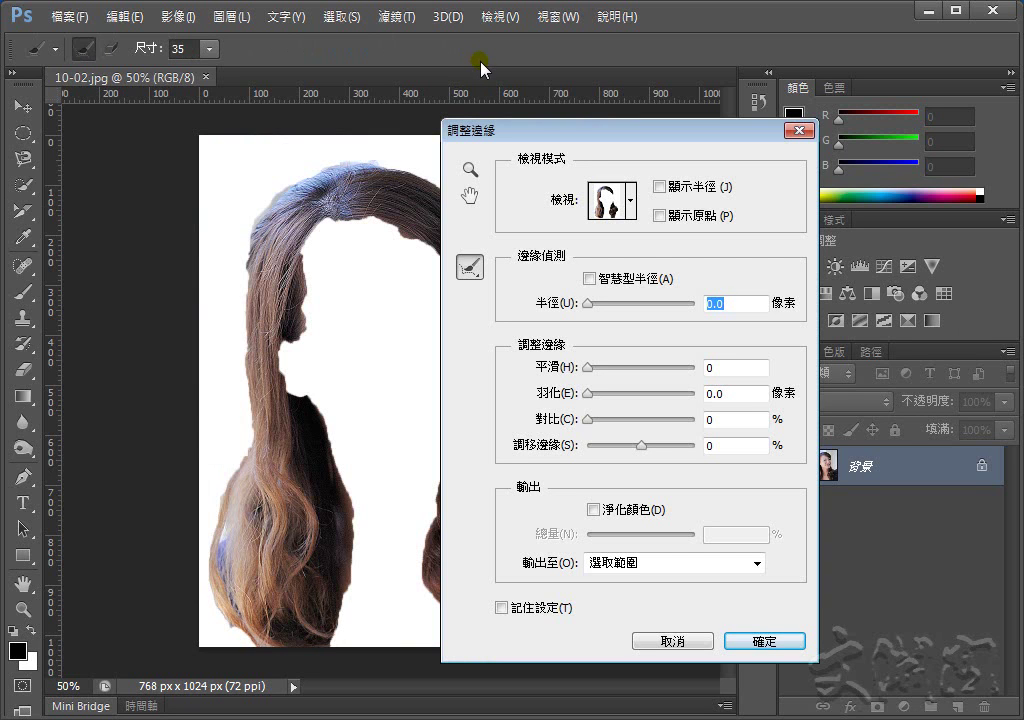
{"action": "left_click", "coordinate": [632, 207]}
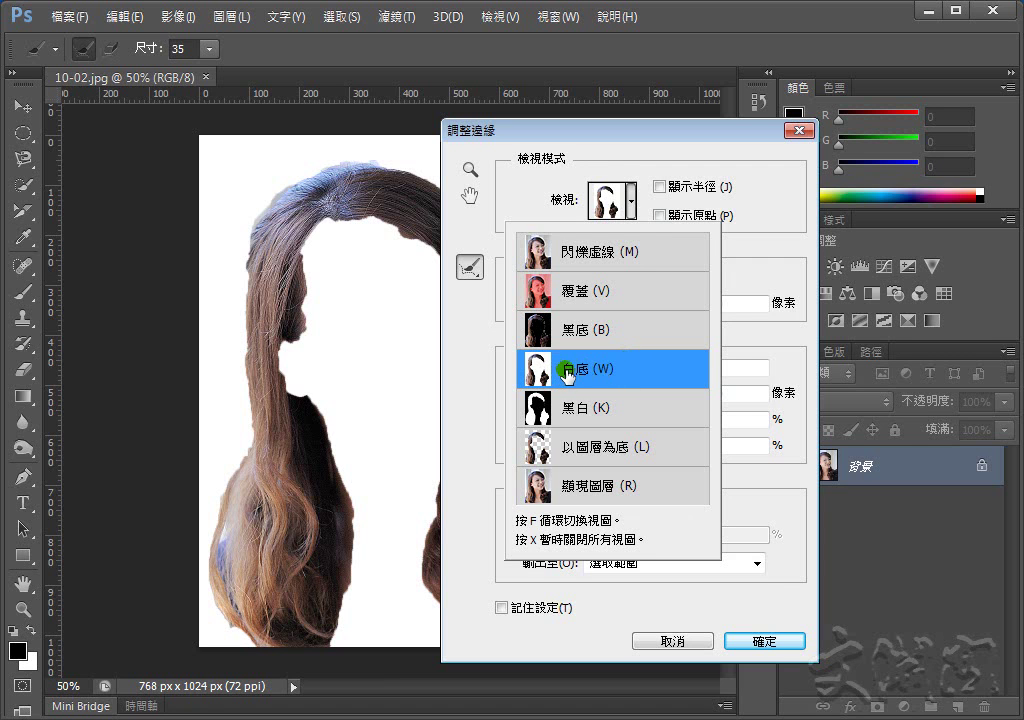
{"action": "left_click", "coordinate": [630, 206]}
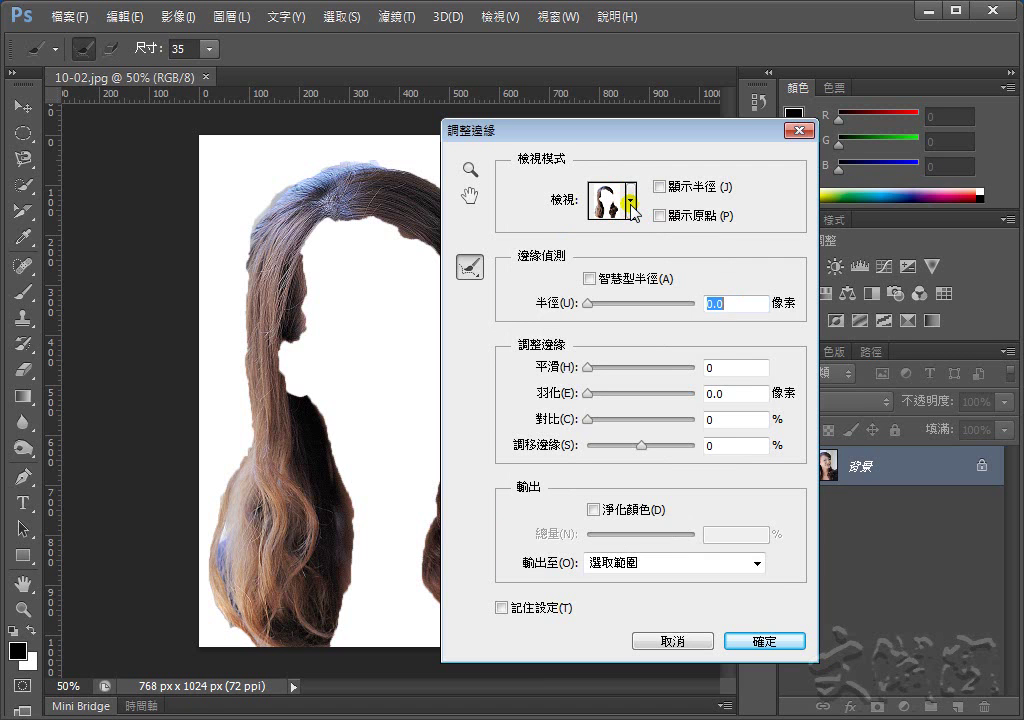
{"action": "left_click", "coordinate": [590, 279]}
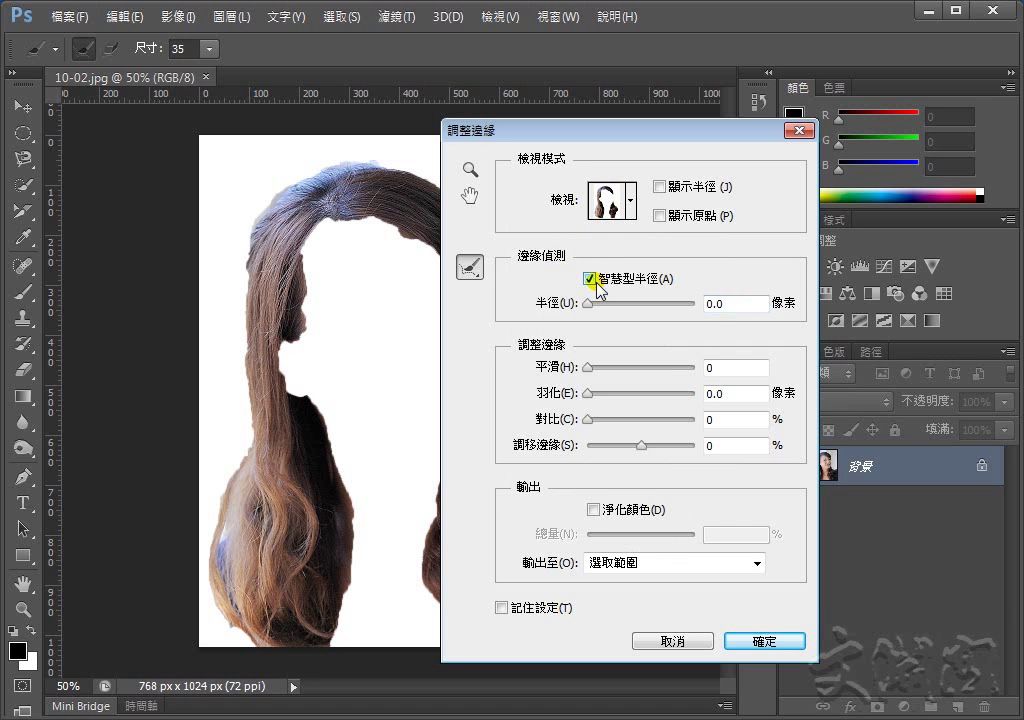
{"action": "left_click_drag", "start_coordinate": [765, 303], "coordinate": [653, 310]}
{"action": "type", "text": "4.5"}
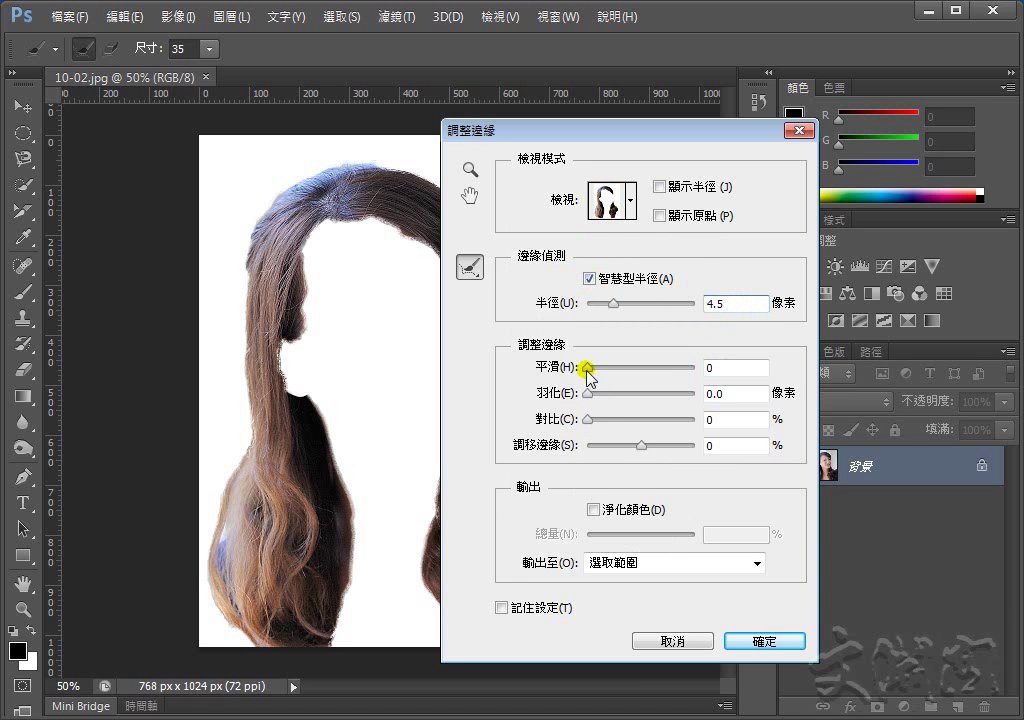
{"action": "left_click", "coordinate": [723, 366]}
{"action": "type", "text": "30"}
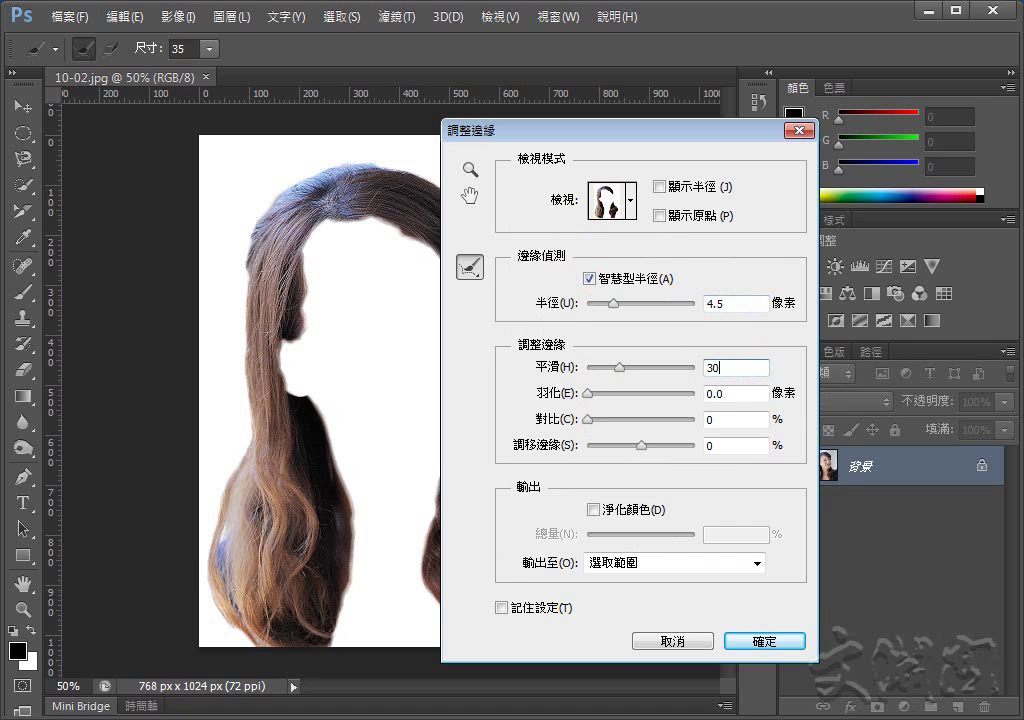
{"action": "left_click", "coordinate": [722, 393]}
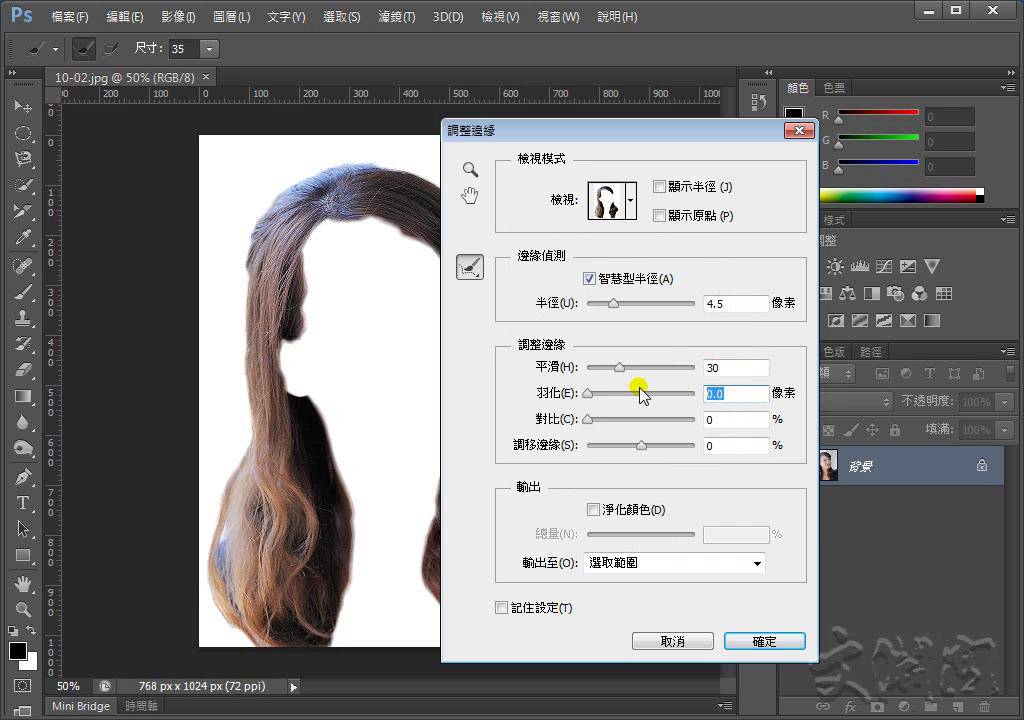
{"action": "type", "text": "6.5"}
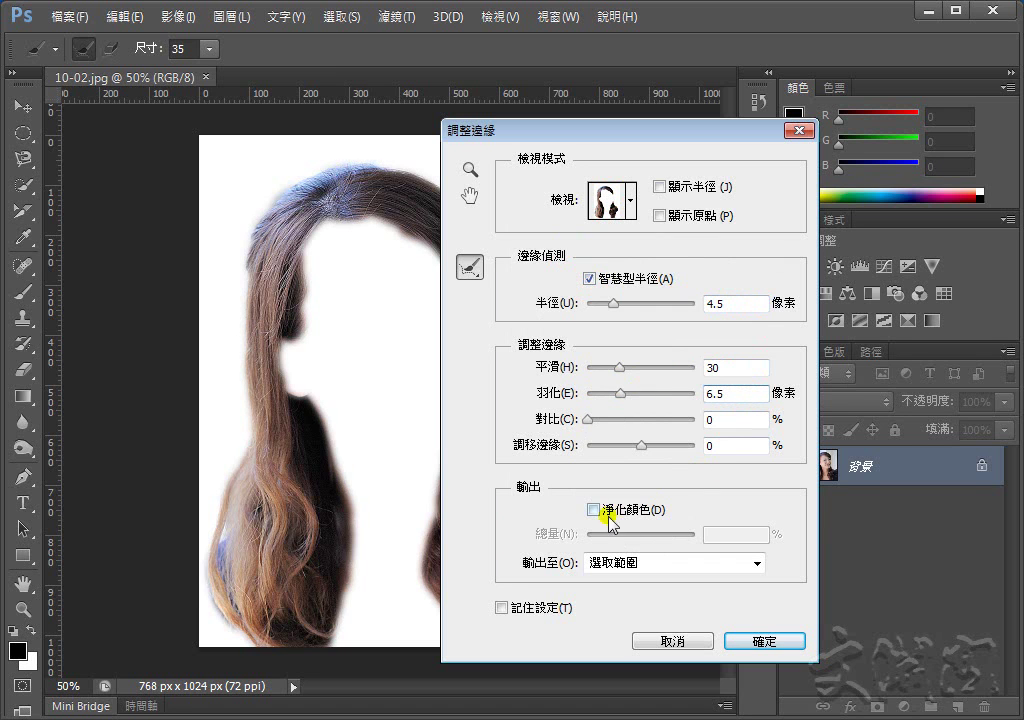
{"action": "left_click", "coordinate": [595, 510]}
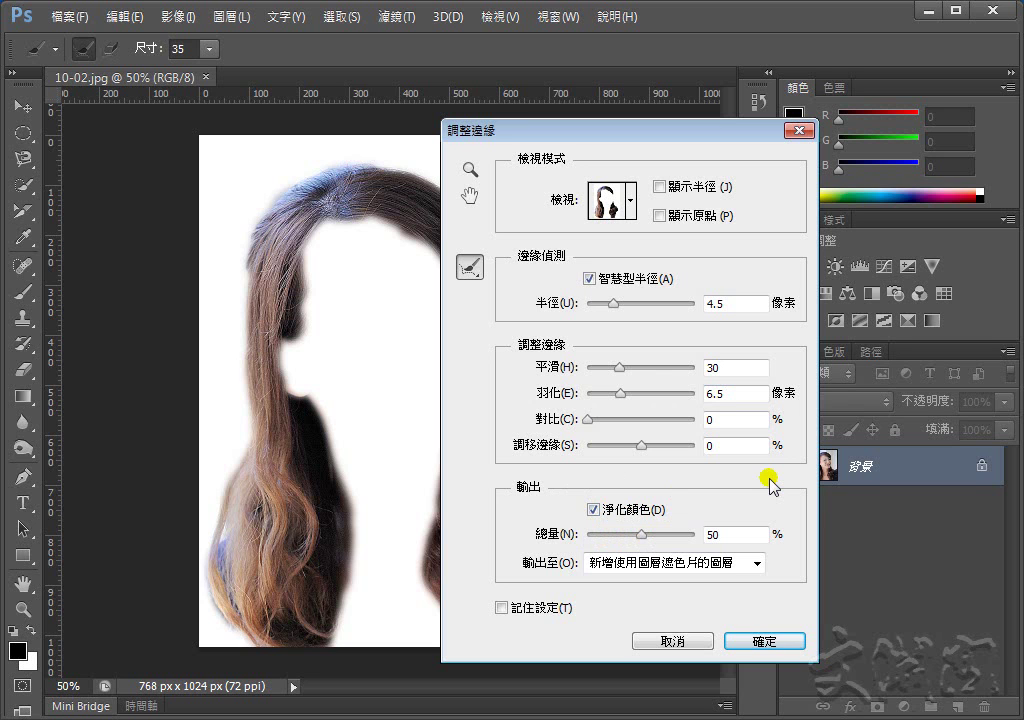
{"action": "left_click", "coordinate": [779, 639]}
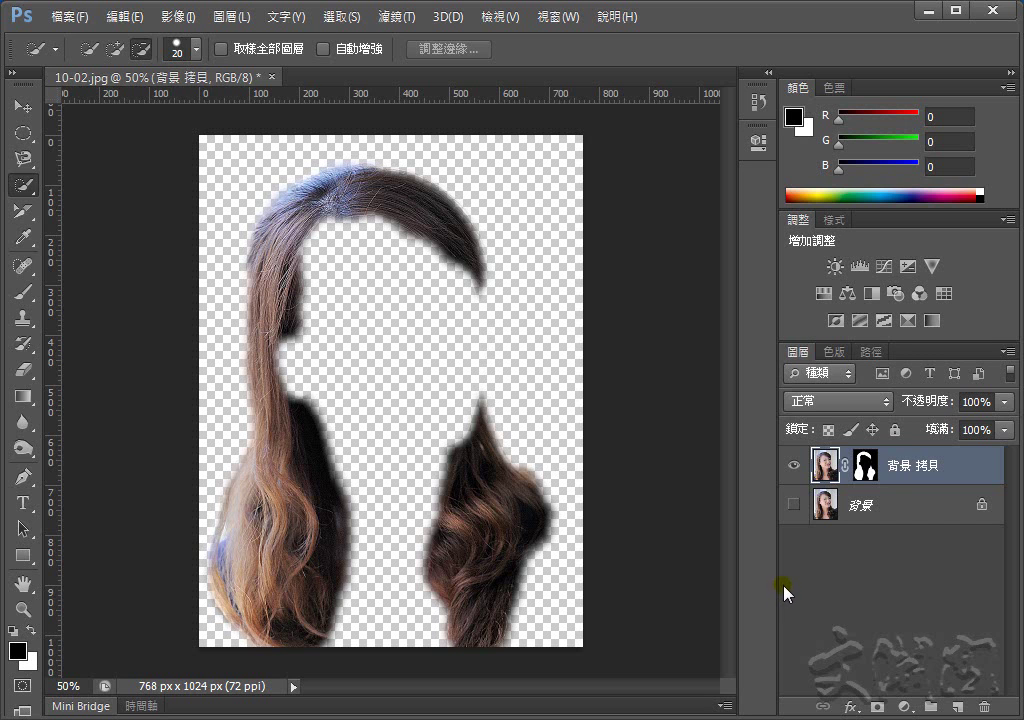
Make the original 背景 layer visible beneath the masked hair layer.
{"action": "left_click", "coordinate": [794, 507]}
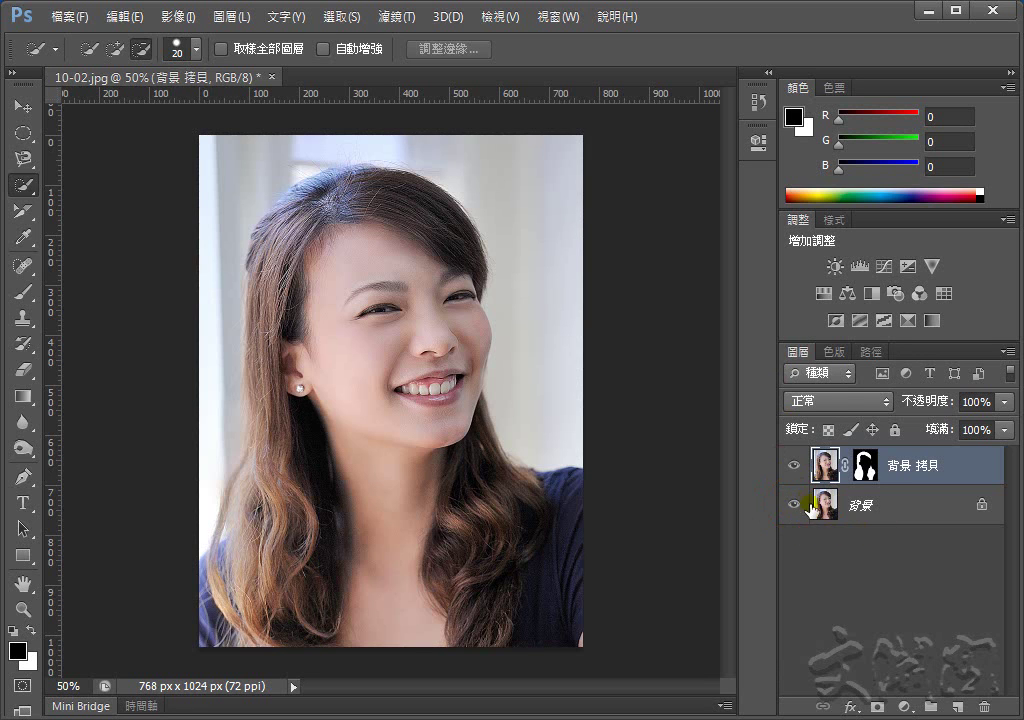
Set the 背景 拷貝 hair layer's blend mode to 濾色 (Screen).
{"action": "left_click", "coordinate": [840, 401]}
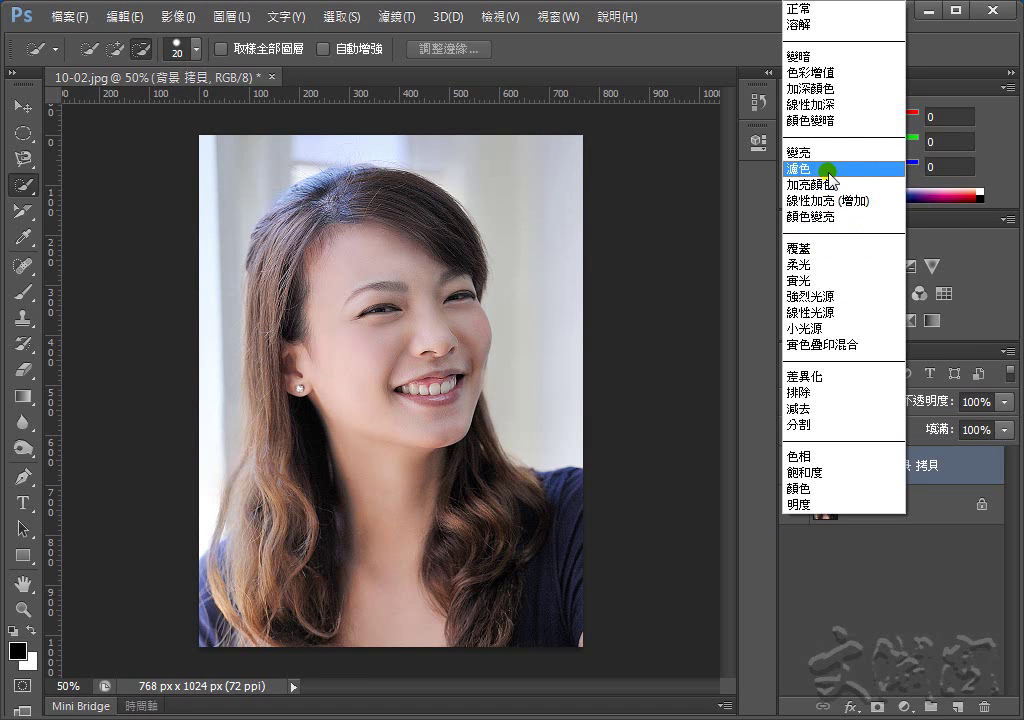
{"action": "left_click", "coordinate": [828, 170]}
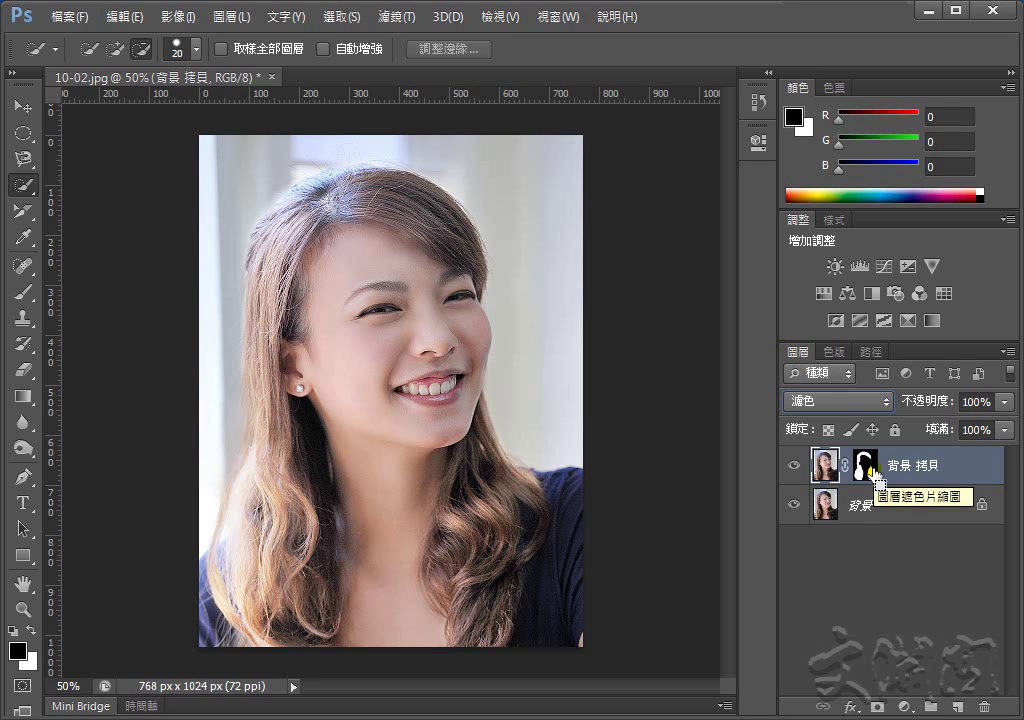
Load the 背景 拷貝 mask as a hair selection and hide that layer.
{"action": "left_click_drag", "start_coordinate": [862, 466], "coordinate": [864, 470]}
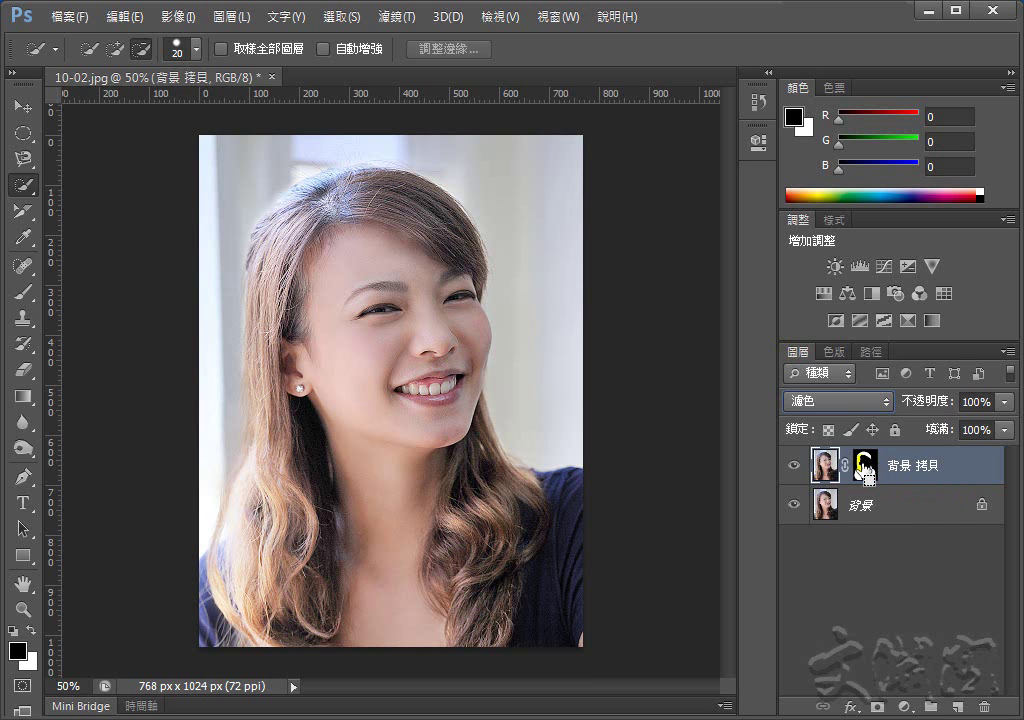
{"action": "left_click", "coordinate": [864, 466], "text": "ctrl"}
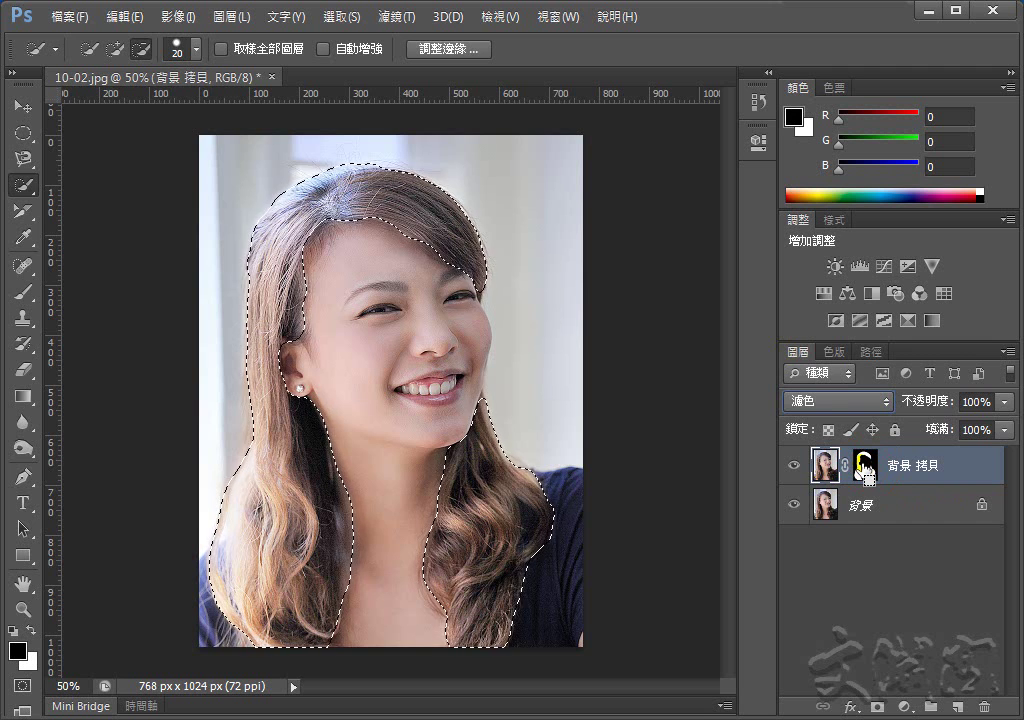
{"action": "left_click", "coordinate": [793, 464]}
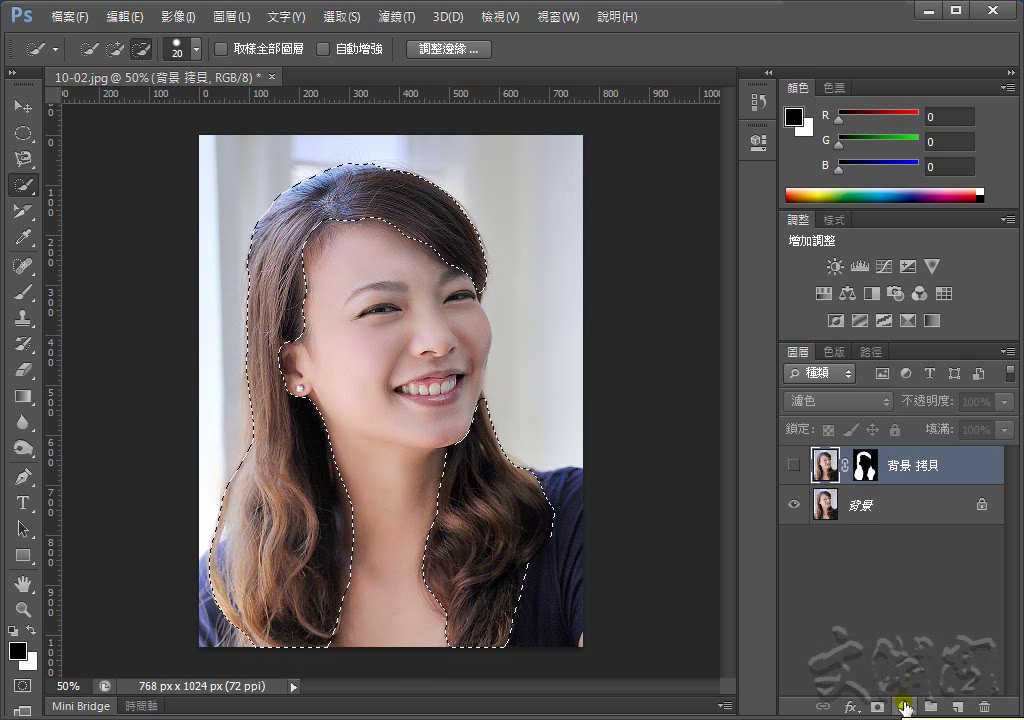
Add a hair-masked Hue/Saturation adjustment with saturation -30 and lightness -80.
{"action": "left_click", "coordinate": [904, 707]}
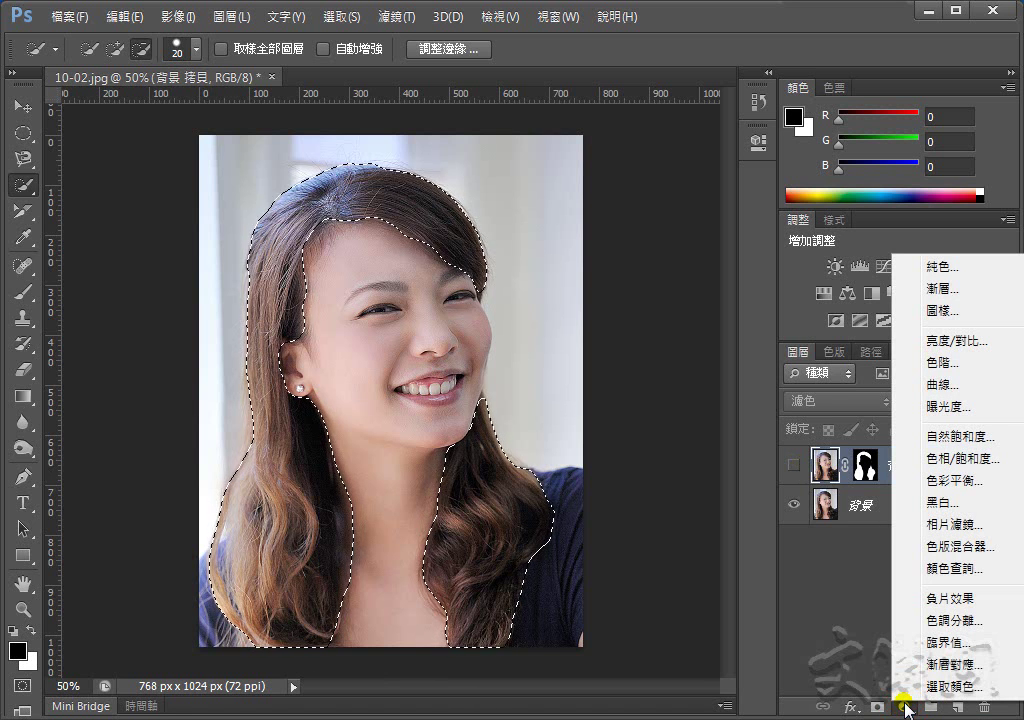
{"action": "left_click", "coordinate": [925, 461]}
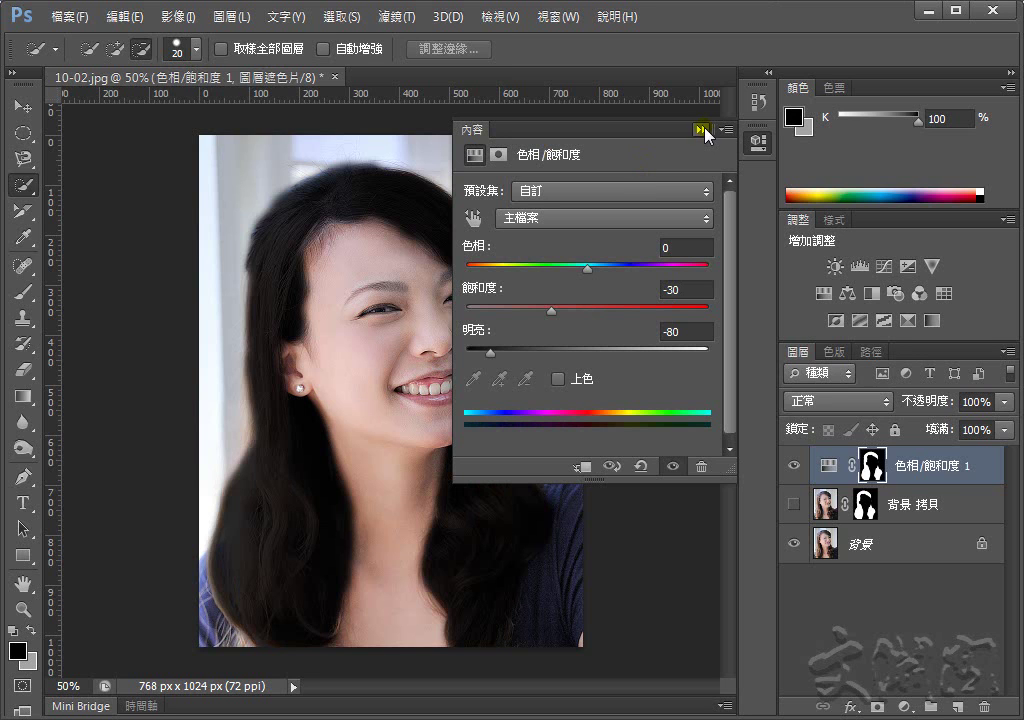
{"action": "left_click", "coordinate": [702, 130]}
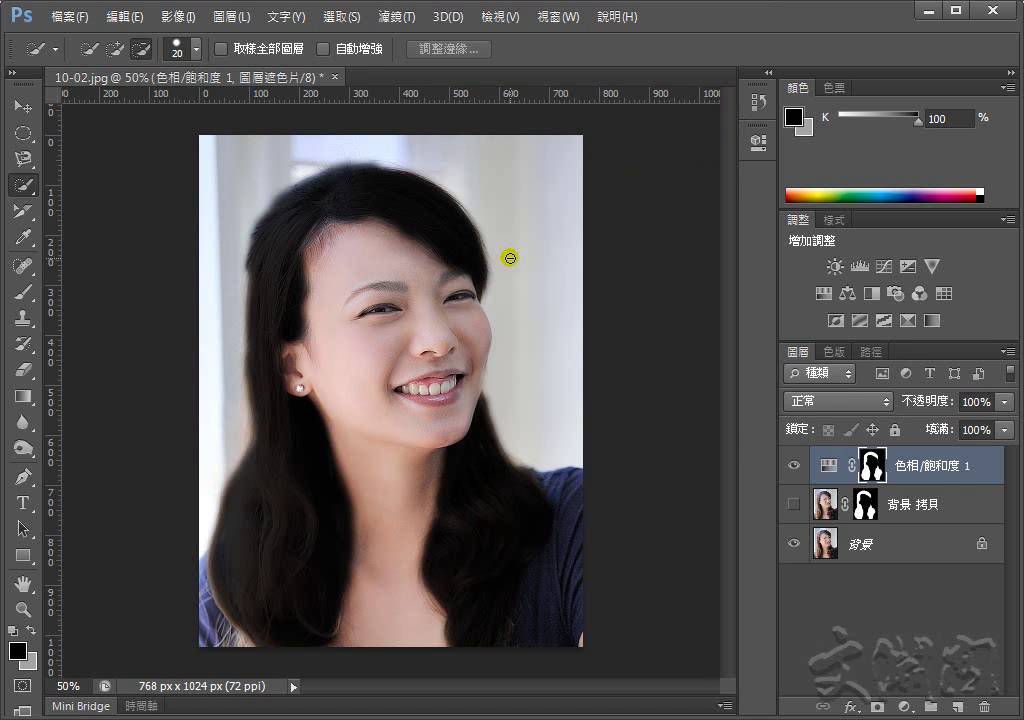
Set the Hue/Saturation layer to 線性光源 (Linear Light) at 50% opacity.
{"action": "left_click", "coordinate": [838, 401]}
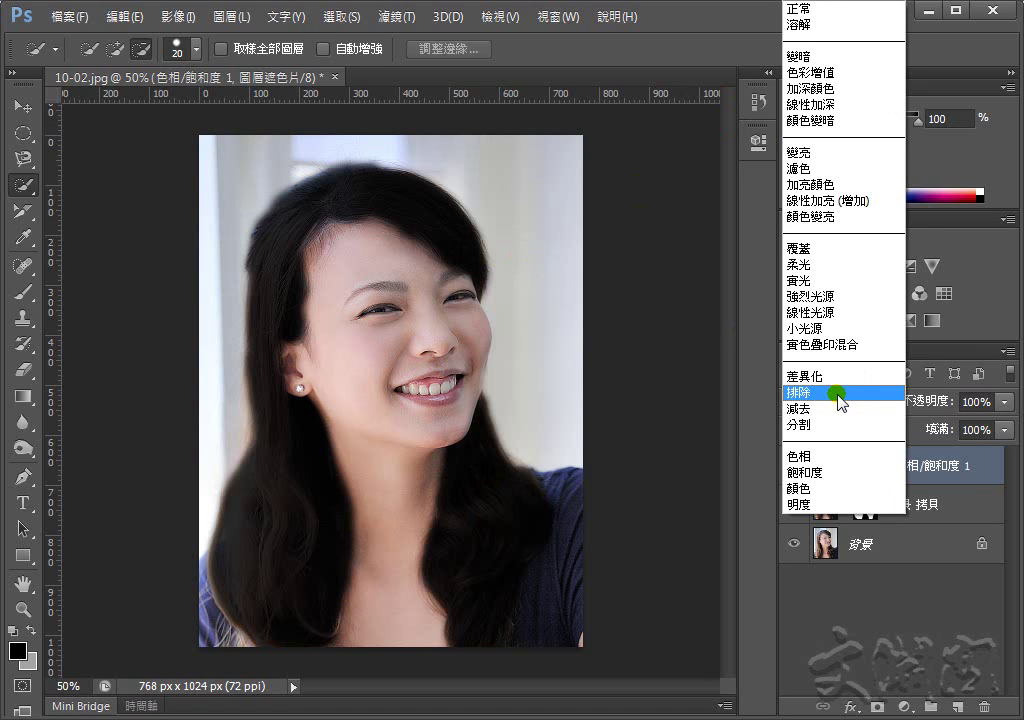
{"action": "left_click", "coordinate": [840, 312]}
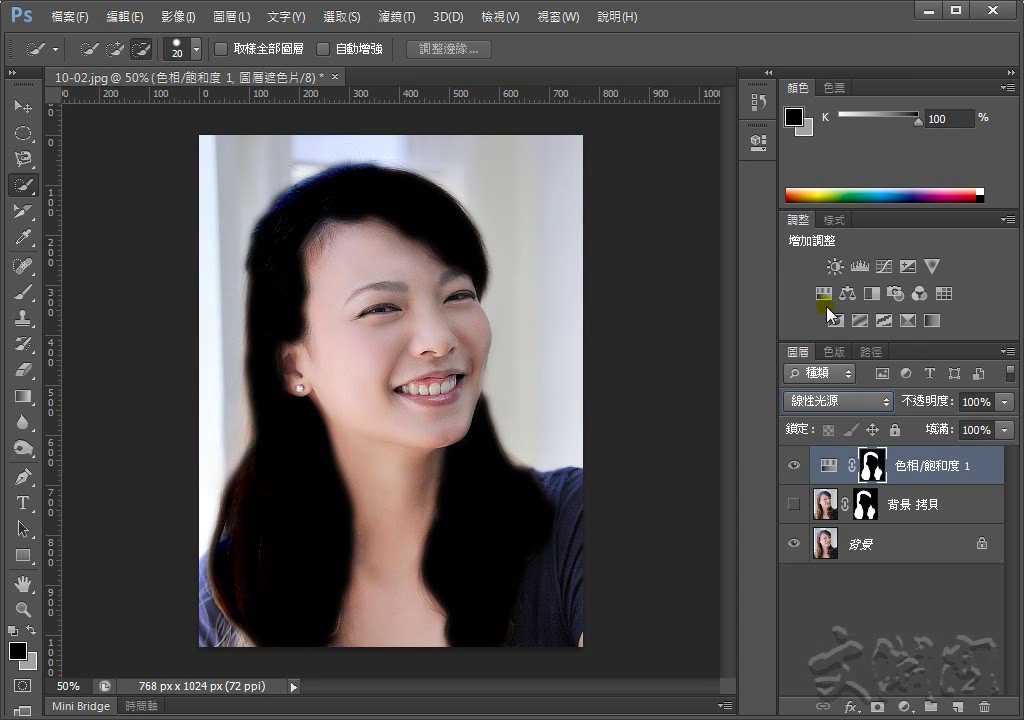
{"action": "left_click", "coordinate": [928, 393]}
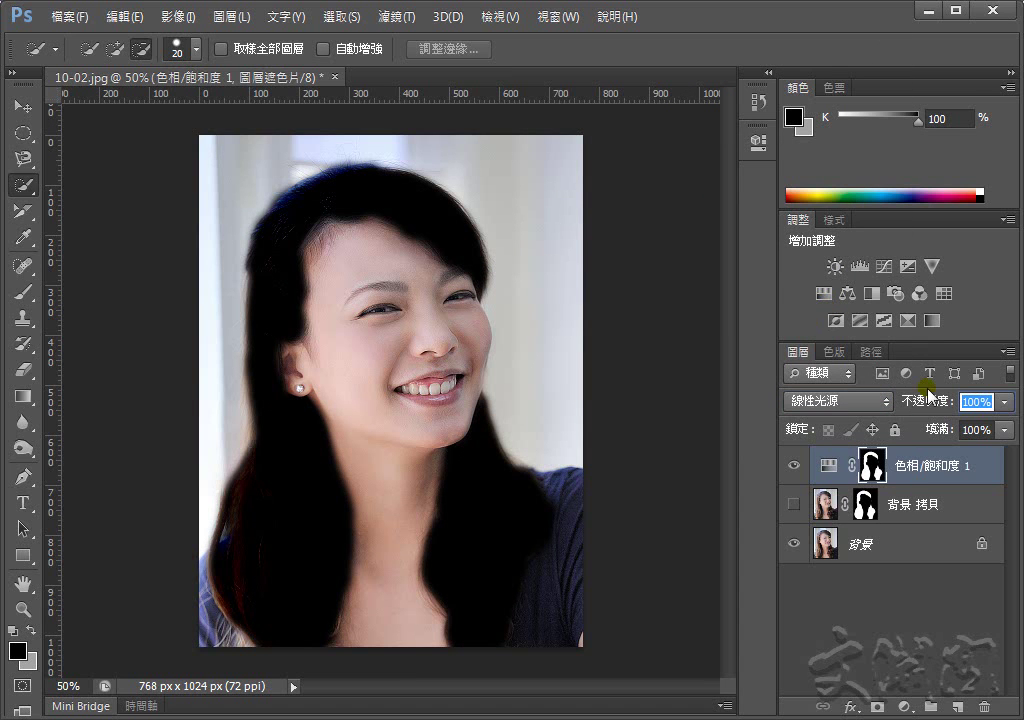
{"action": "type", "text": "50"}
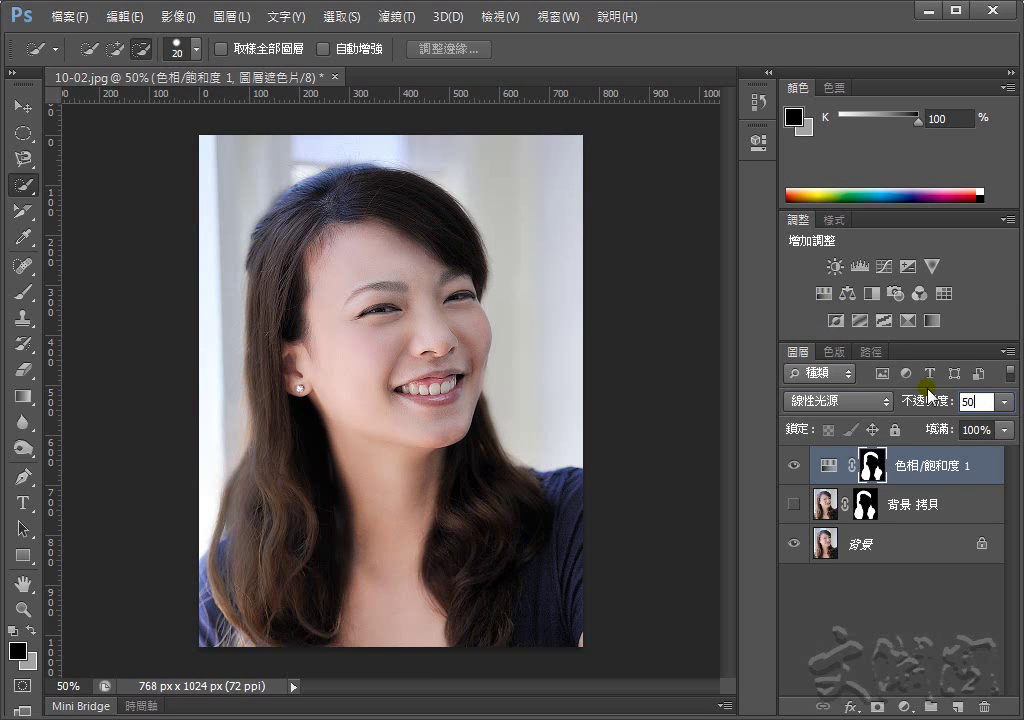
{"action": "key", "text": "Return"}
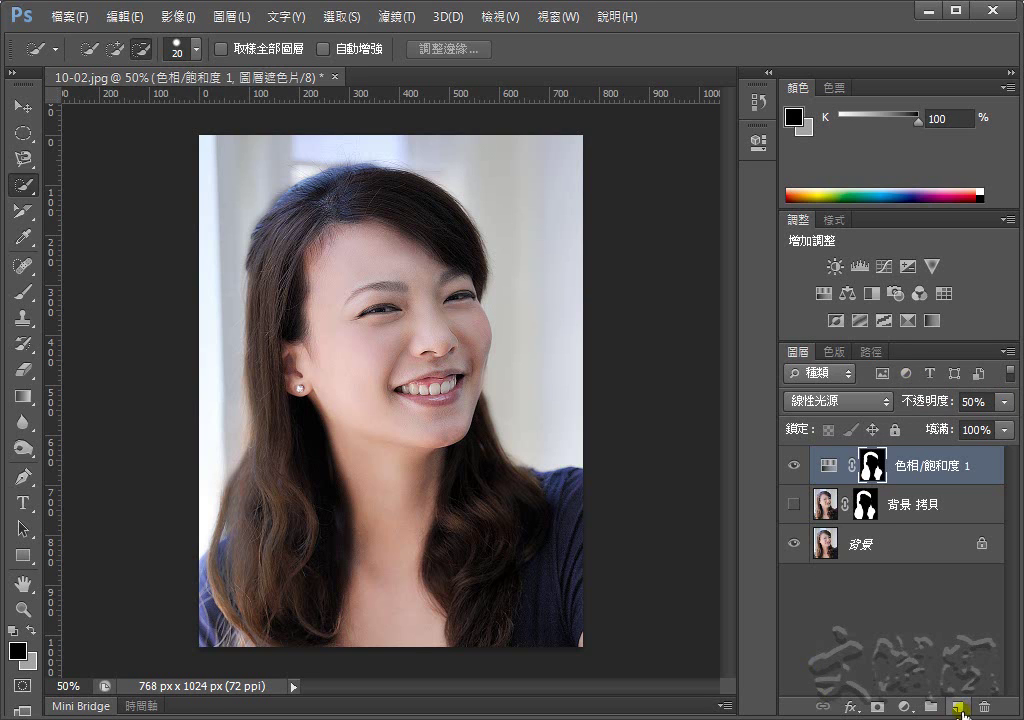
Create new layer 圖層 1 blended as 柔光 (Soft Light) at 40% opacity.
{"action": "left_click", "coordinate": [960, 707]}
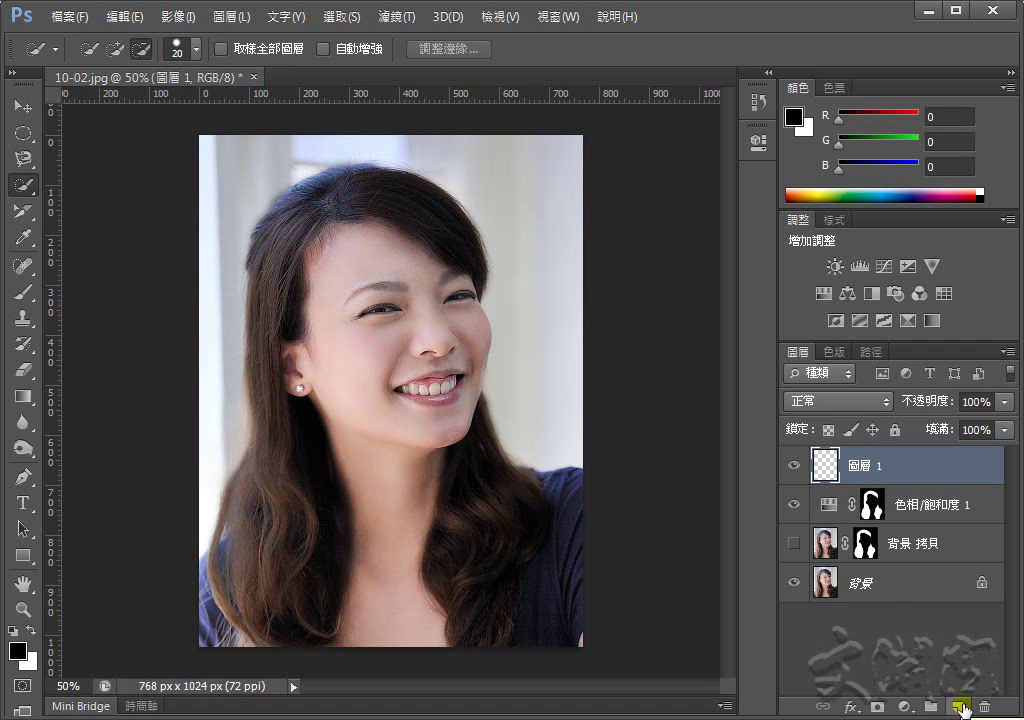
{"action": "left_click", "coordinate": [840, 401]}
{"action": "left_click", "coordinate": [827, 267]}
{"action": "left_click", "coordinate": [917, 400]}
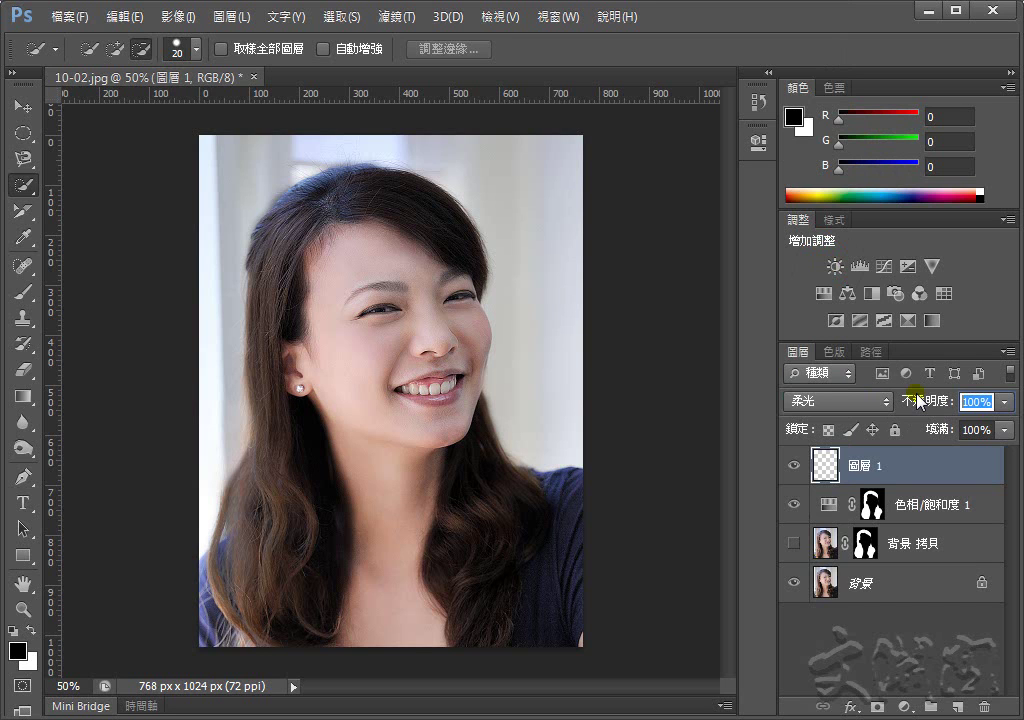
{"action": "type", "text": "40"}
{"action": "key", "text": "Return"}
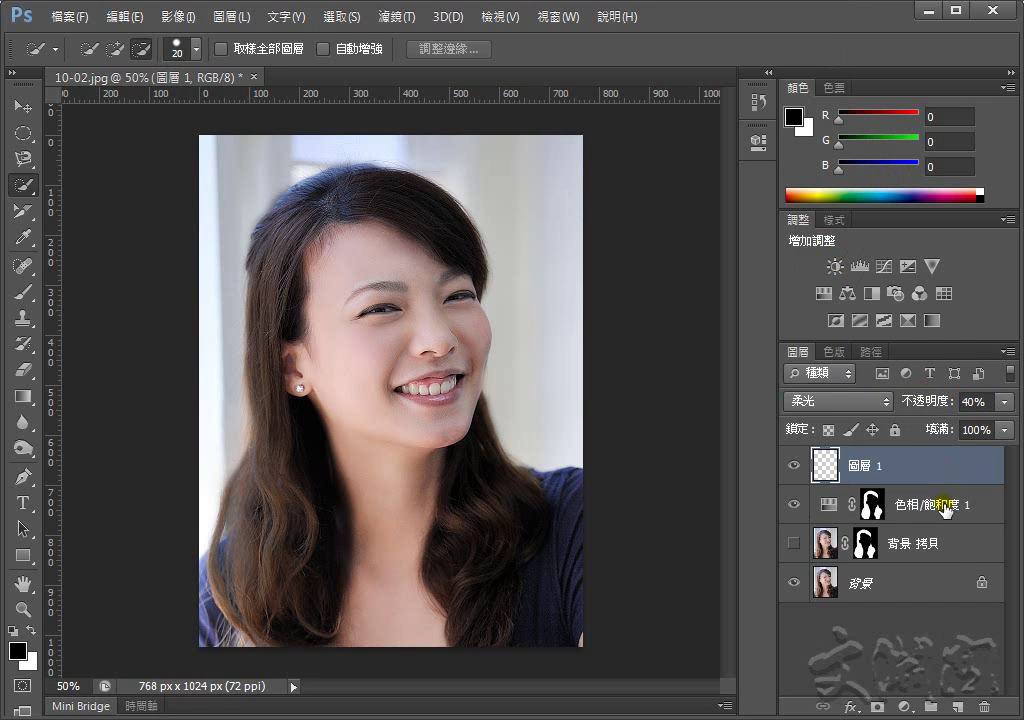
Reload the hair selection from the Hue/Saturation mask and switch to the Brush tool.
{"action": "left_click_drag", "start_coordinate": [872, 504], "coordinate": [868, 506]}
{"action": "left_click", "coordinate": [872, 506], "text": "ctrl"}
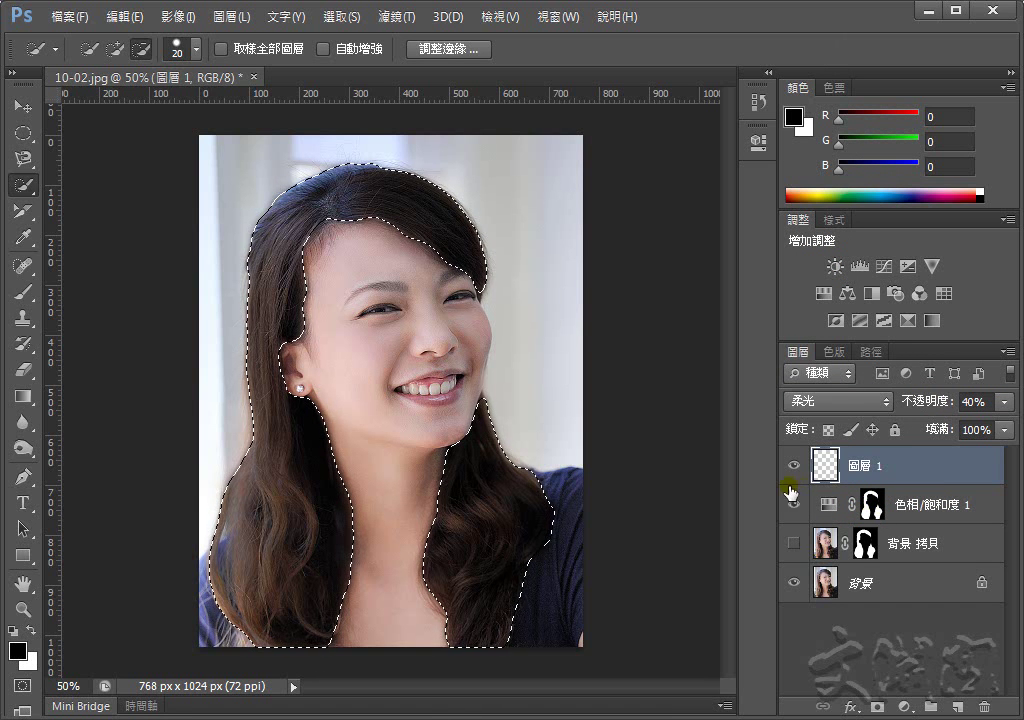
{"action": "left_click", "coordinate": [27, 300]}
{"action": "left_click", "coordinate": [103, 293]}
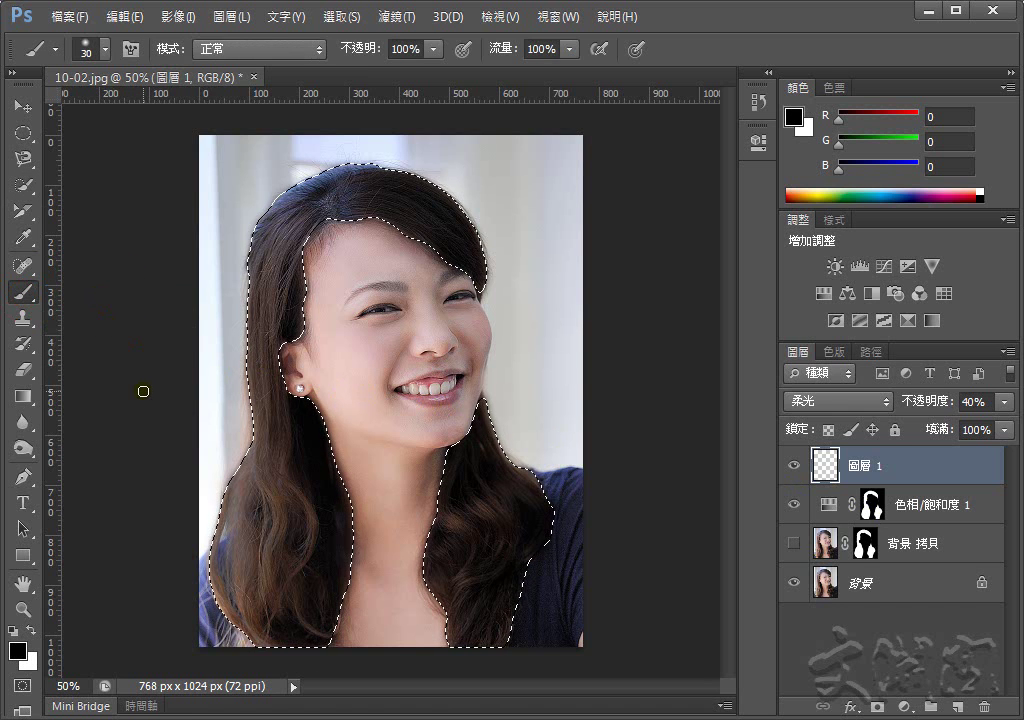
Set the foreground colour to pink R255 G89 B114 (ff5972).
{"action": "left_click", "coordinate": [18, 651]}
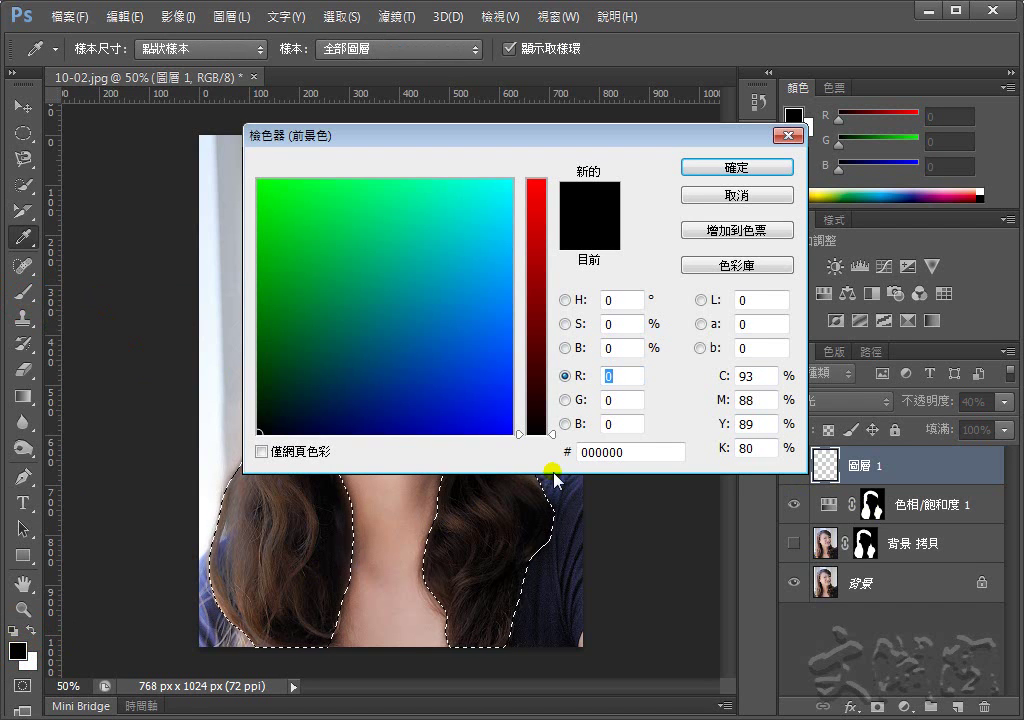
{"action": "left_click", "coordinate": [612, 376]}
{"action": "type", "text": "255"}
{"action": "left_click", "coordinate": [612, 400]}
{"action": "type", "text": "89"}
{"action": "left_click", "coordinate": [620, 423]}
{"action": "type", "text": "114"}
{"action": "left_click", "coordinate": [753, 169]}
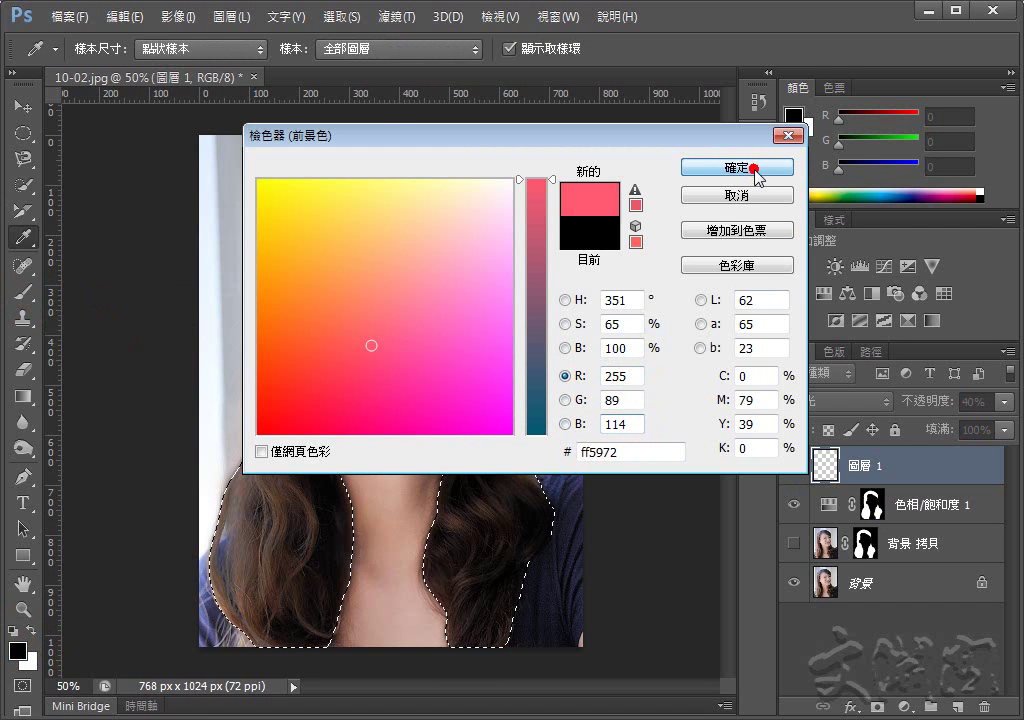
Choose the fan-shaped bristle brush from the brush presets.
{"action": "key", "text": "b"}
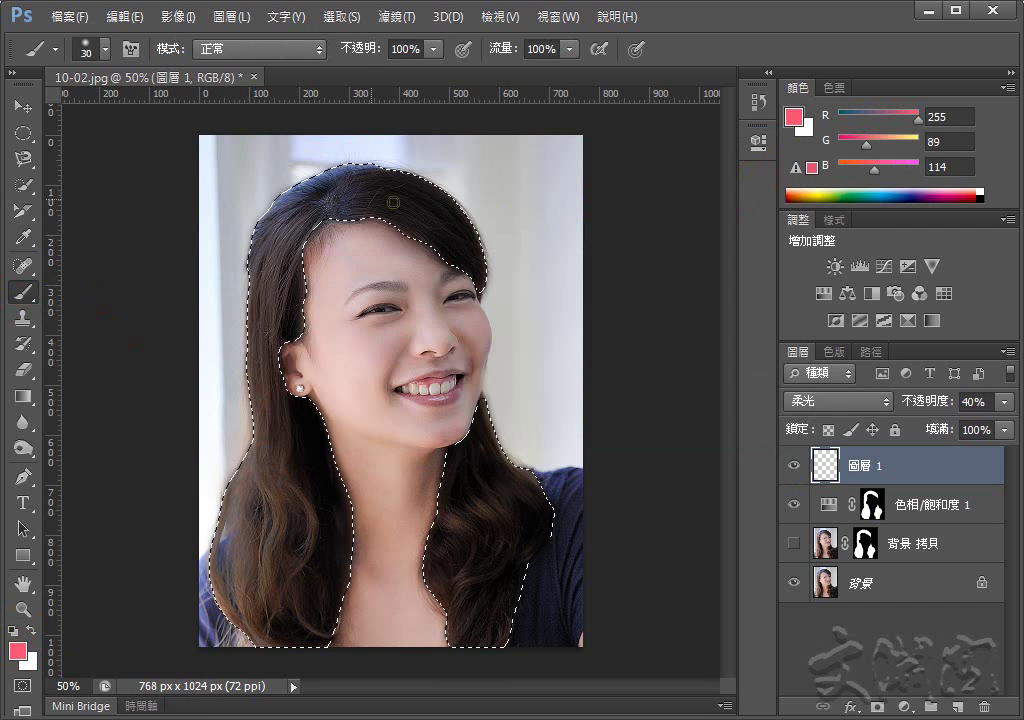
{"action": "left_click", "coordinate": [105, 48]}
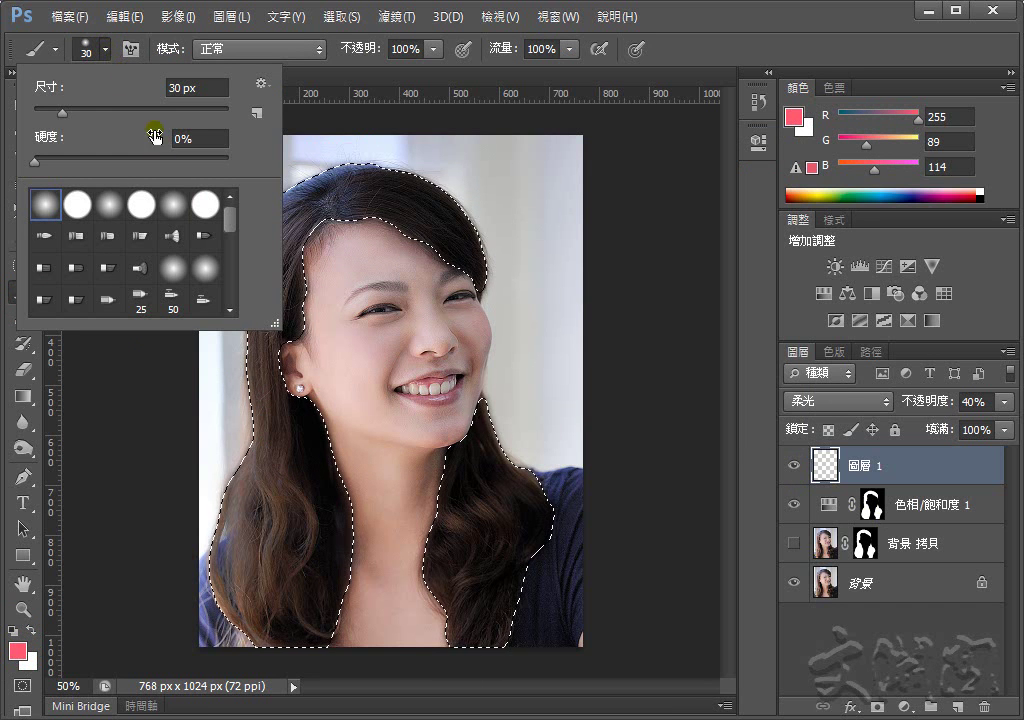
{"action": "left_click", "coordinate": [174, 241]}
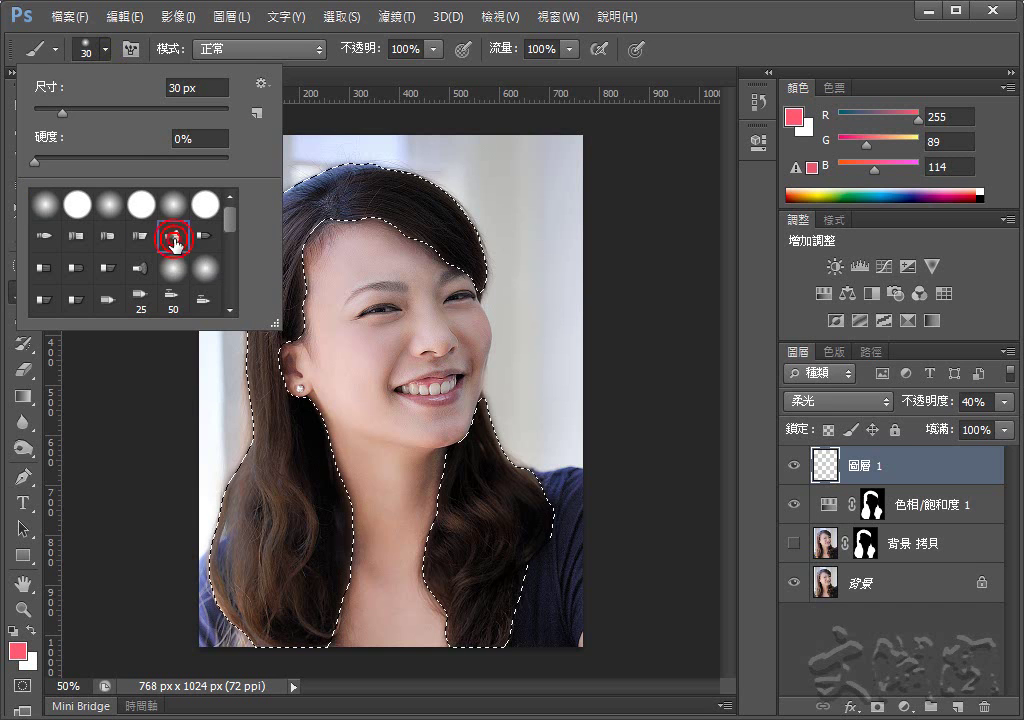
{"action": "left_click", "coordinate": [105, 48]}
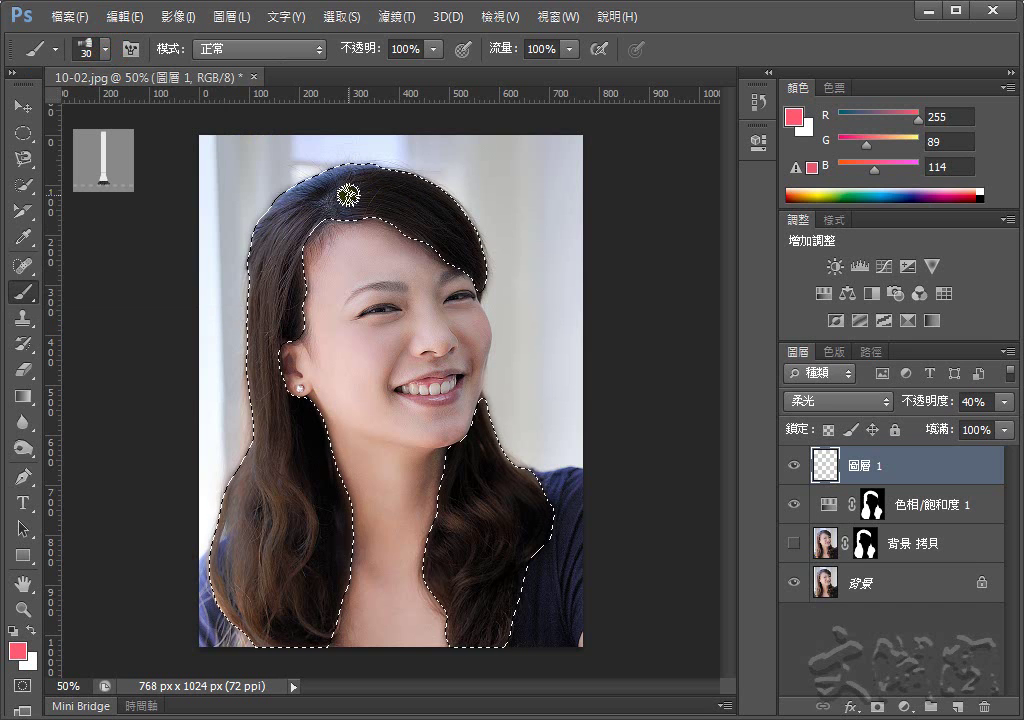
Paint pink streaks across the crown, long strands and right-side hair on 圖層 1.
{"action": "mouse_move", "coordinate": [347, 201]}
{"action": "left_mouse_down"}
{"action": "mouse_move", "coordinate": [390, 203]}
{"action": "mouse_move", "coordinate": [434, 224]}
{"action": "mouse_move", "coordinate": [475, 270]}
{"action": "mouse_move", "coordinate": [411, 230]}
{"action": "mouse_move", "coordinate": [286, 485]}
{"action": "mouse_move", "coordinate": [272, 649]}
{"action": "mouse_move", "coordinate": [292, 578]}
{"action": "left_mouse_up"}
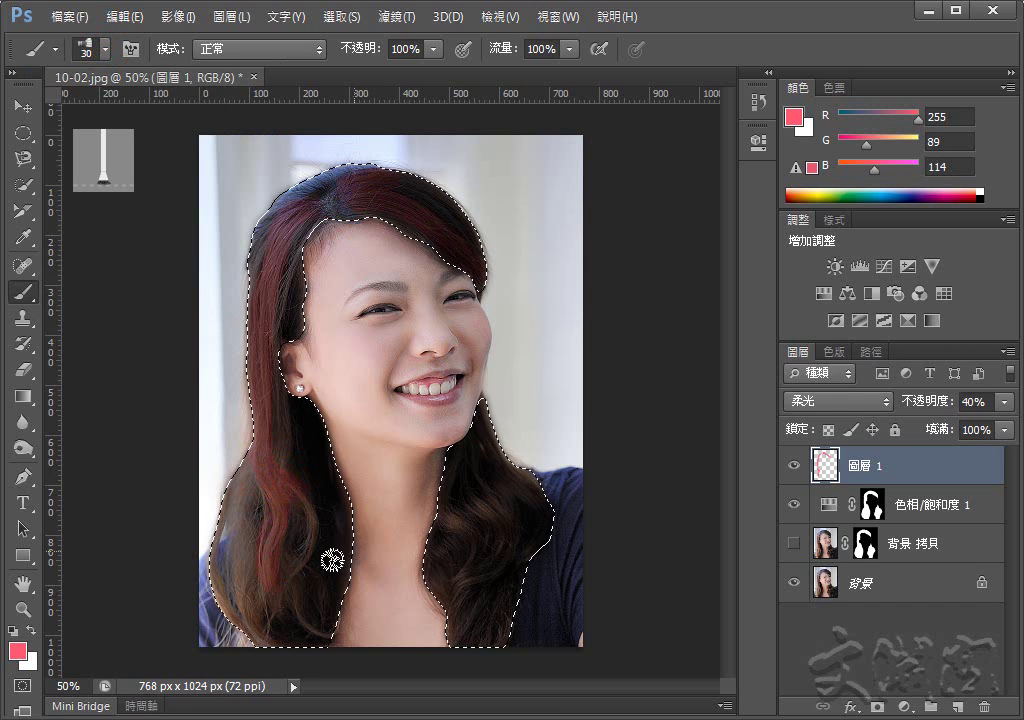
{"action": "left_click_drag", "start_coordinate": [469, 457], "coordinate": [480, 598]}
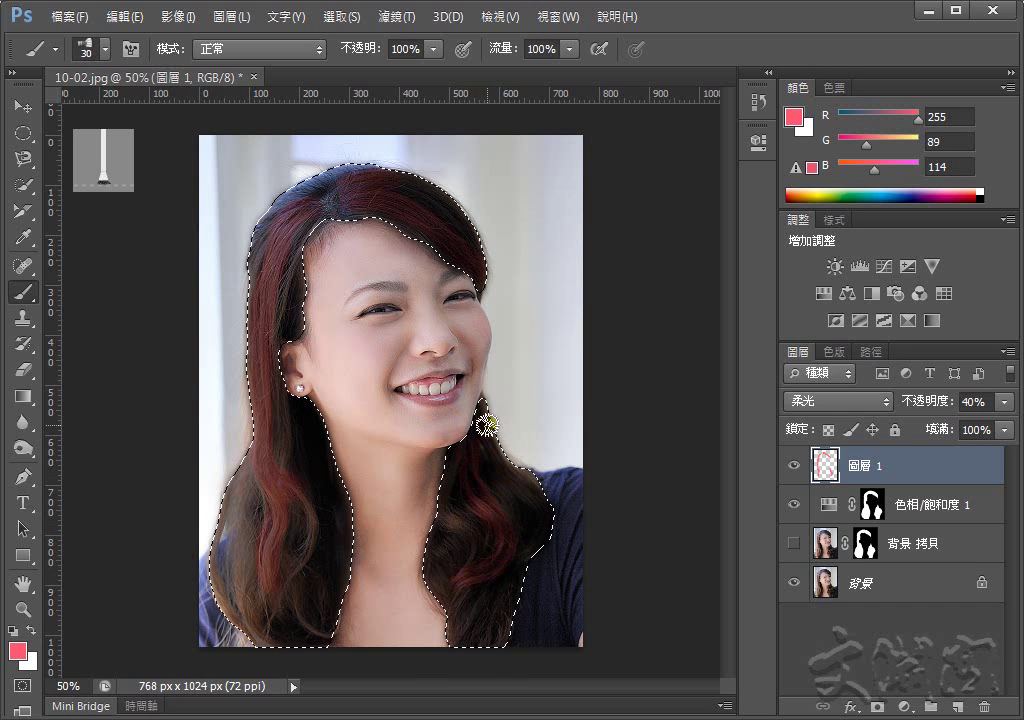
{"action": "left_click", "coordinate": [484, 421]}
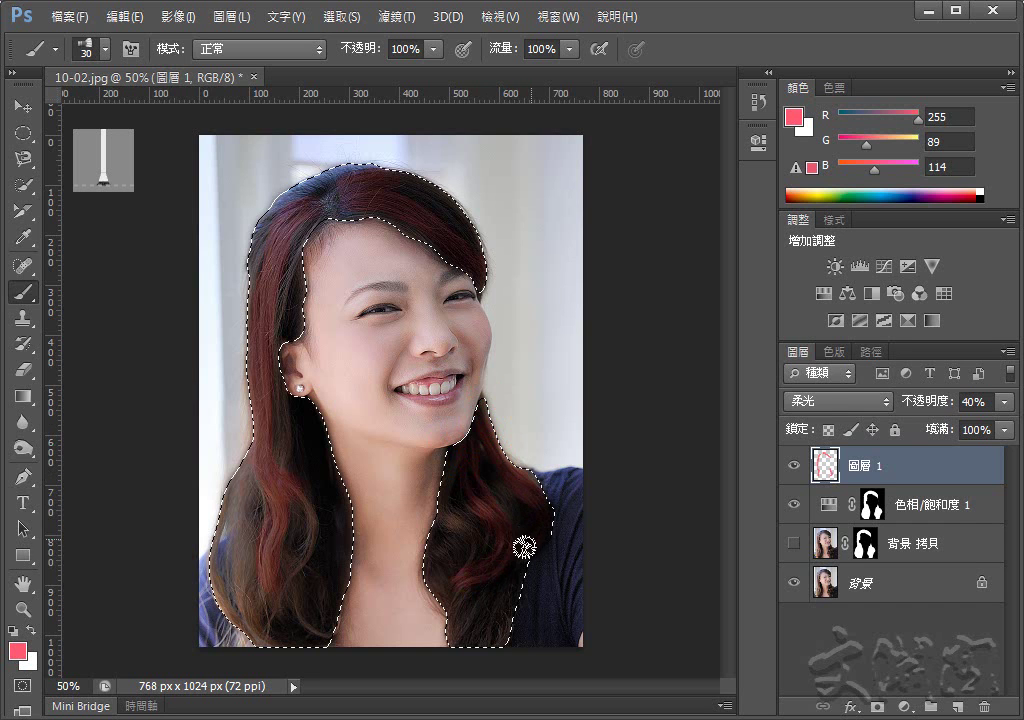